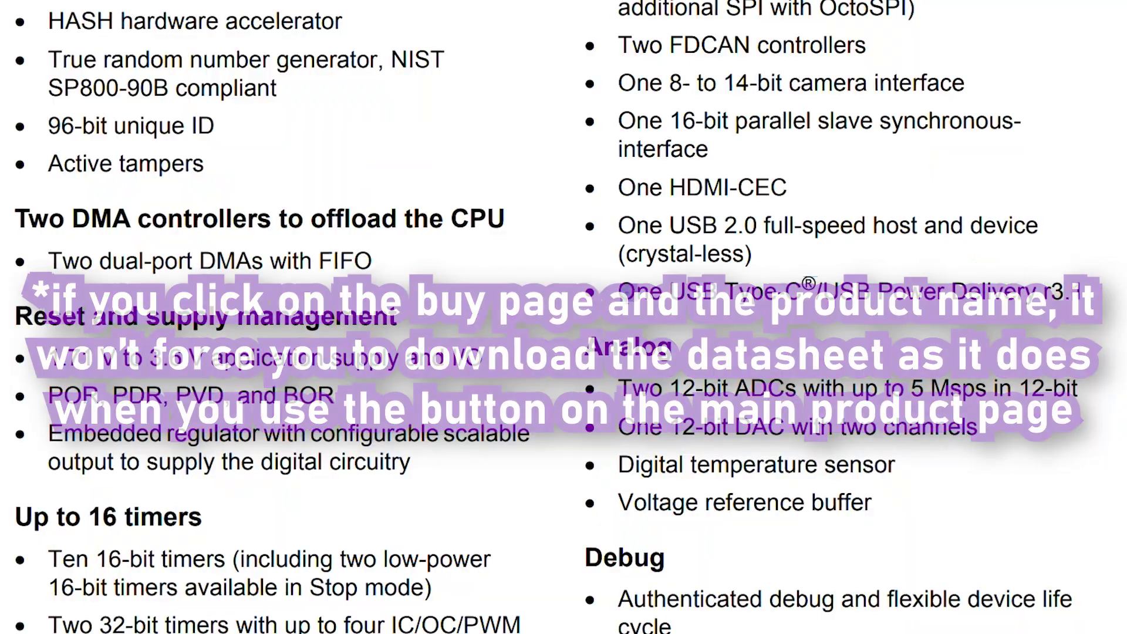
# - Check the datasheet's USB Type-C/USB Power Delivery feature and the UCPD row for the STM32H523Hx in the peripheral counts table
pyautogui.moveTo(619, 291); pyautogui.dragTo(1085, 289)
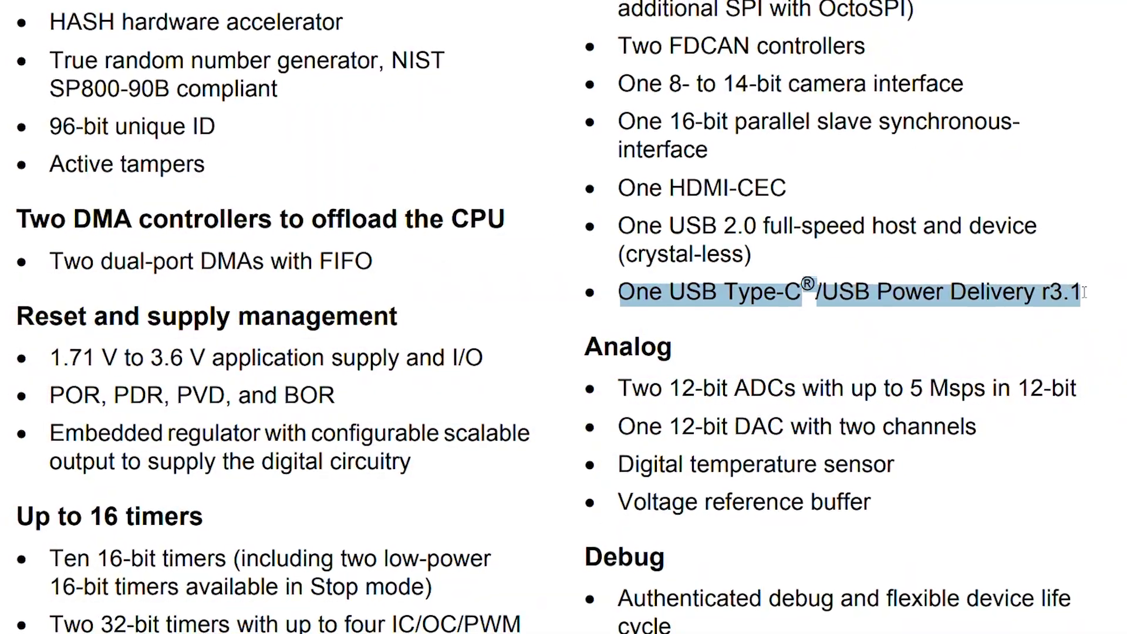
pyautogui.scroll(-7, 430, 188)
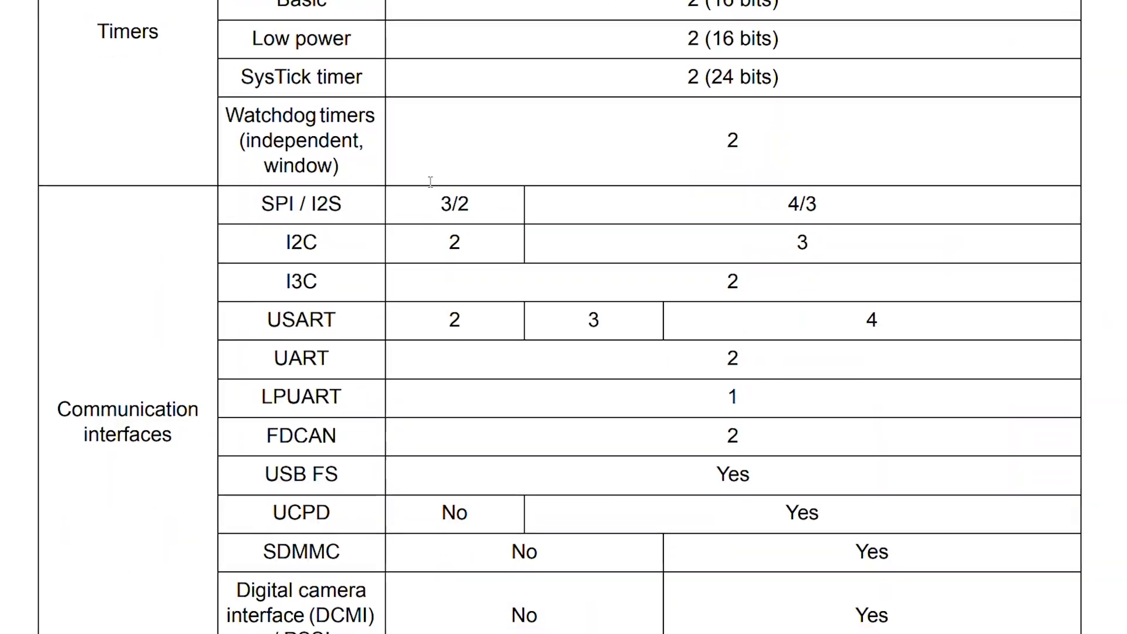
pyautogui.scroll(-2, 430, 182)
pyautogui.moveTo(283, 371); pyautogui.dragTo(346, 372)
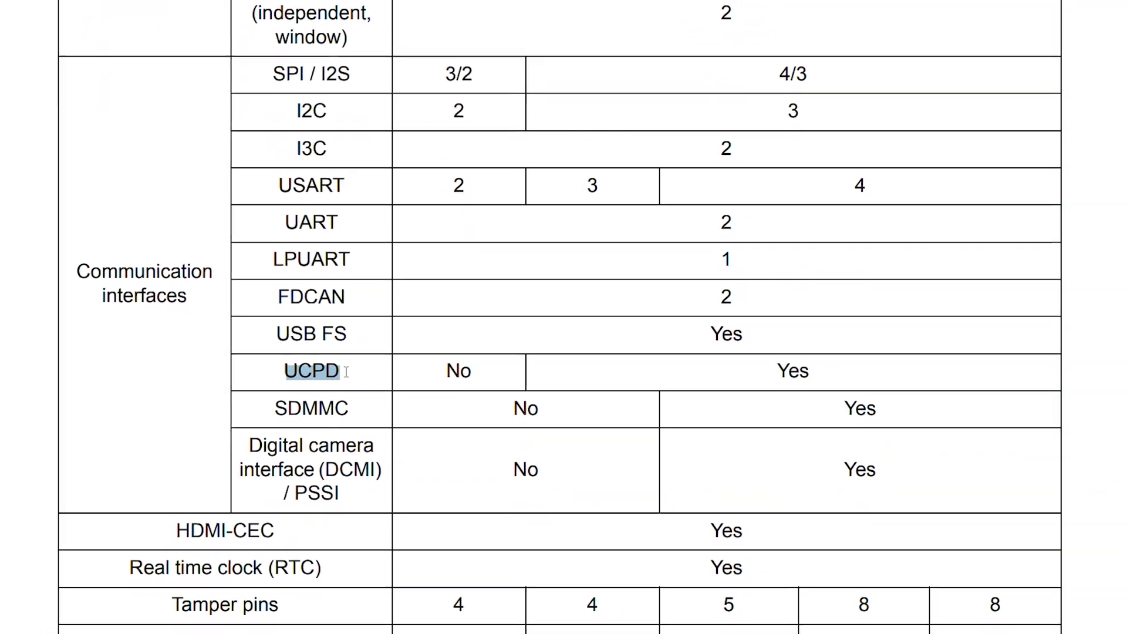
pyautogui.moveTo(444, 371); pyautogui.dragTo(473, 371)
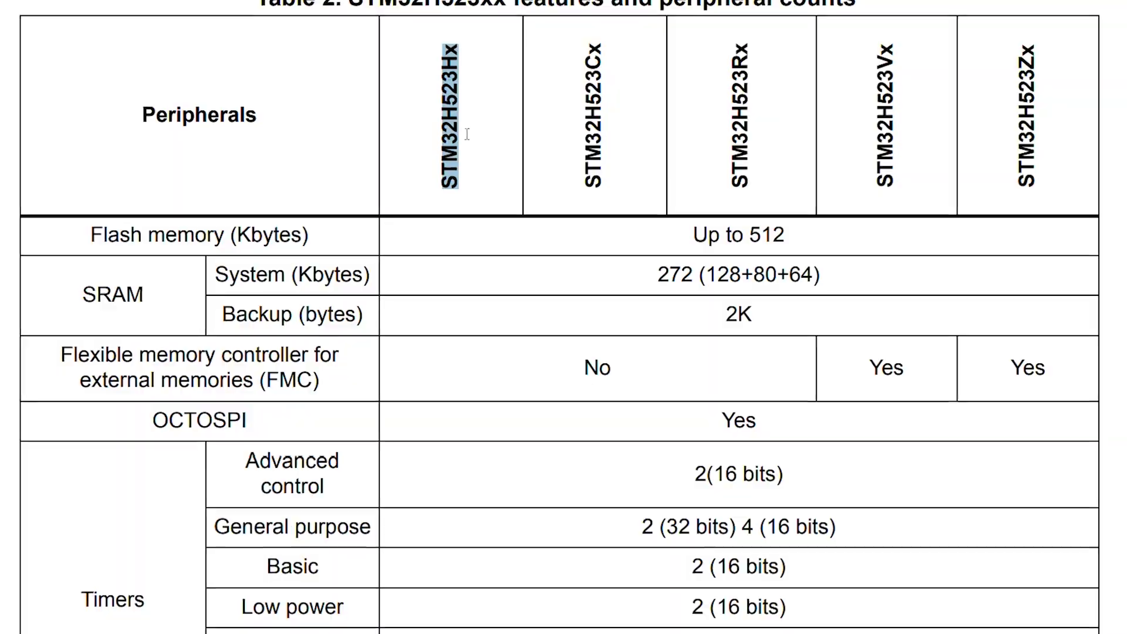
pyautogui.scroll(-10, 467, 100)
pyautogui.scroll(-10, 468, 93)
pyautogui.scroll(10, 471, 100)
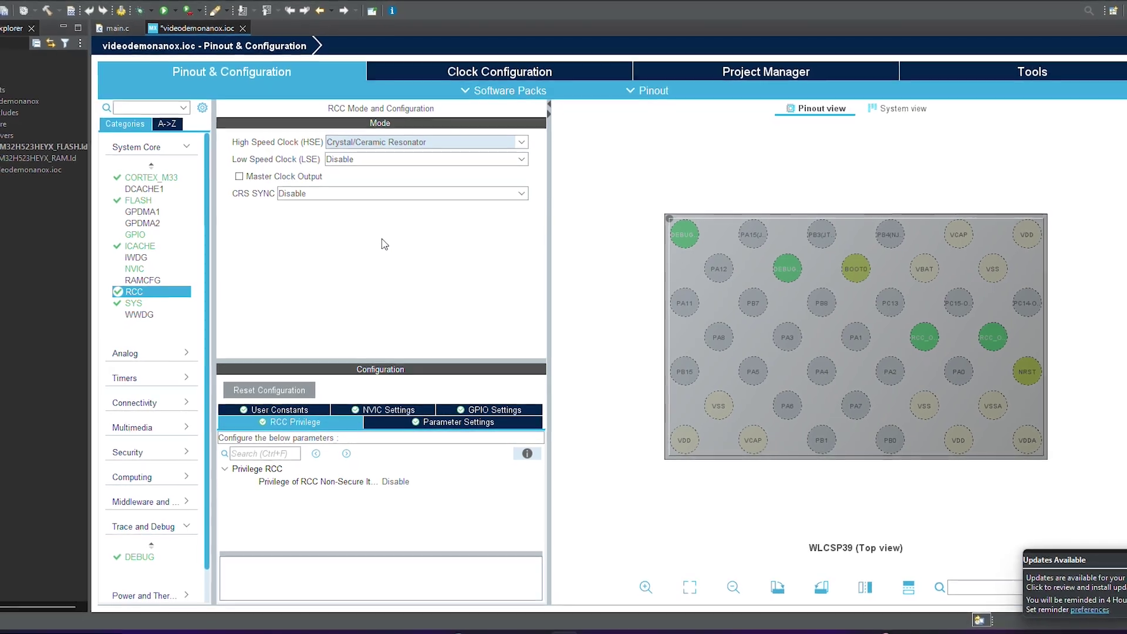
# - In the videodemonanox.ioc pinout configuration, enable I2C1 and set TIM1 Channel1 to PWM Generation CH1
pyautogui.click(154, 404)
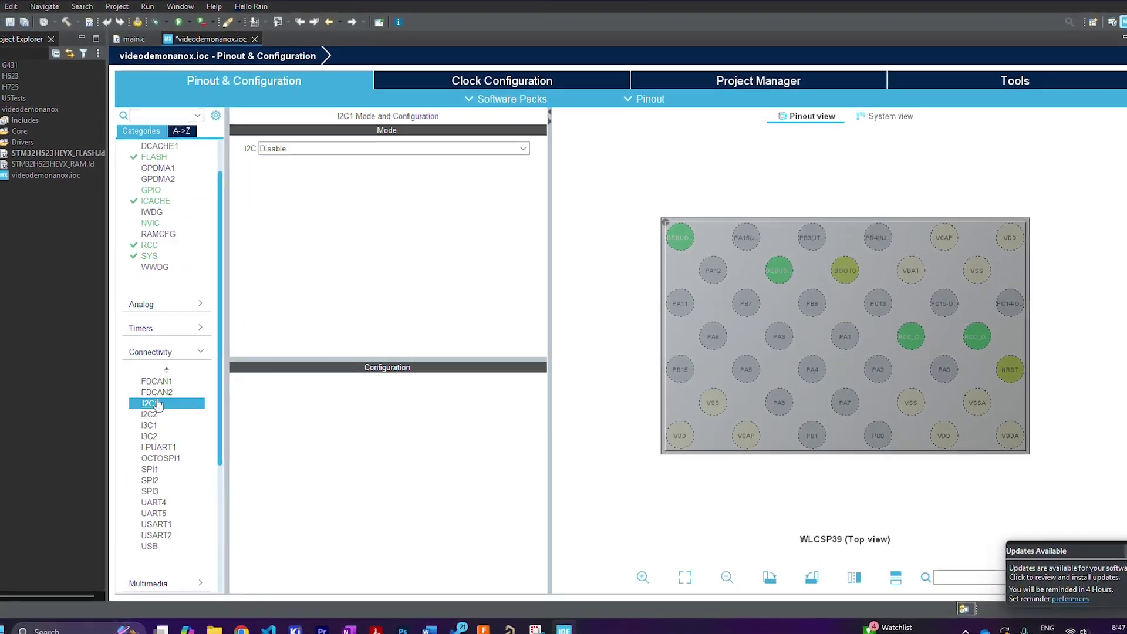
pyautogui.click(356, 178)
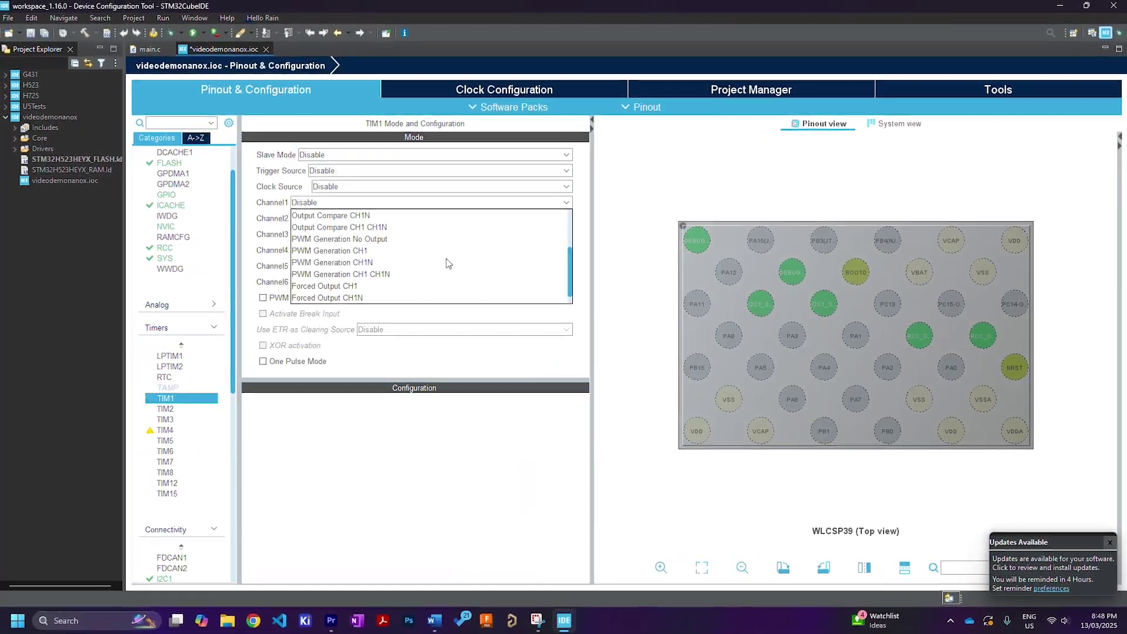
pyautogui.click(430, 253)
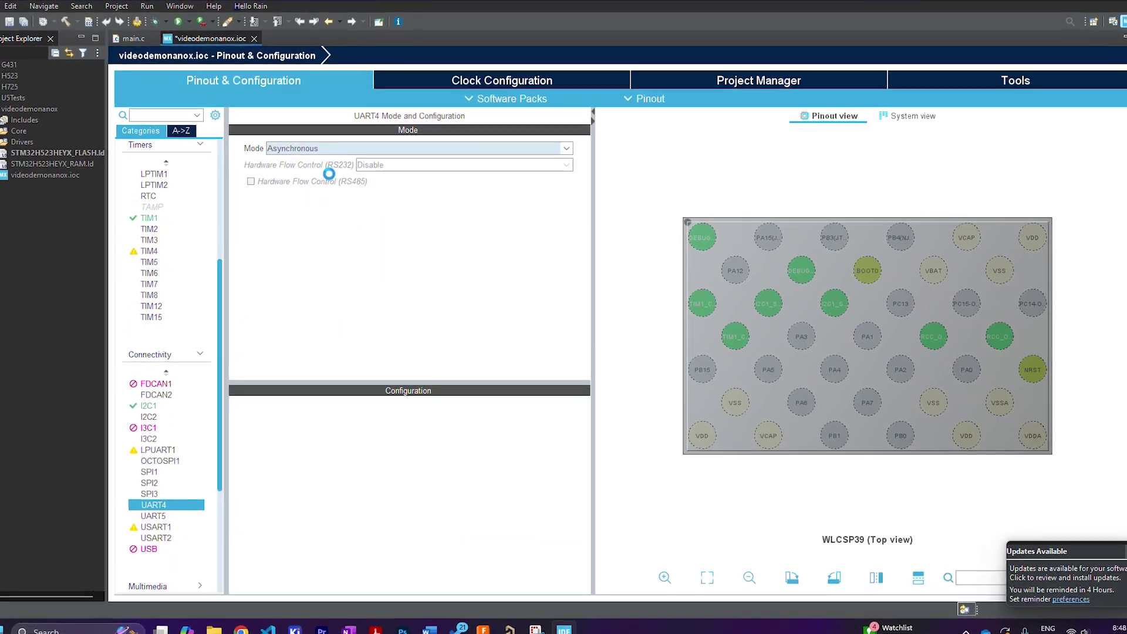
# - Set UART4 to Asynchronous mode and decline generating code
pyautogui.click(330, 184)
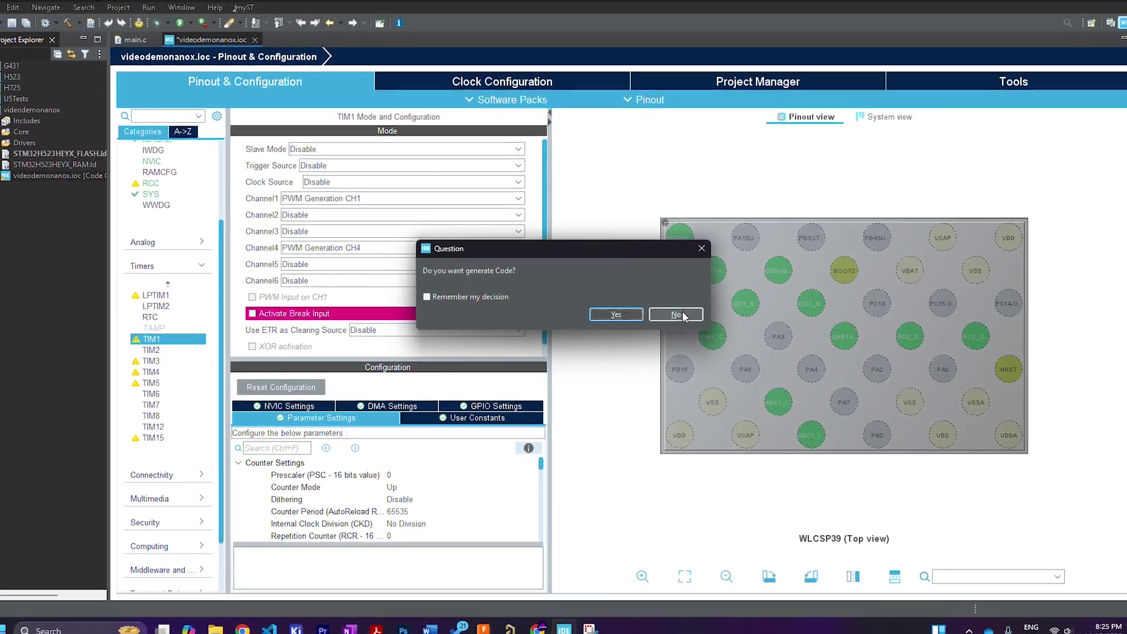
pyautogui.click(681, 315)
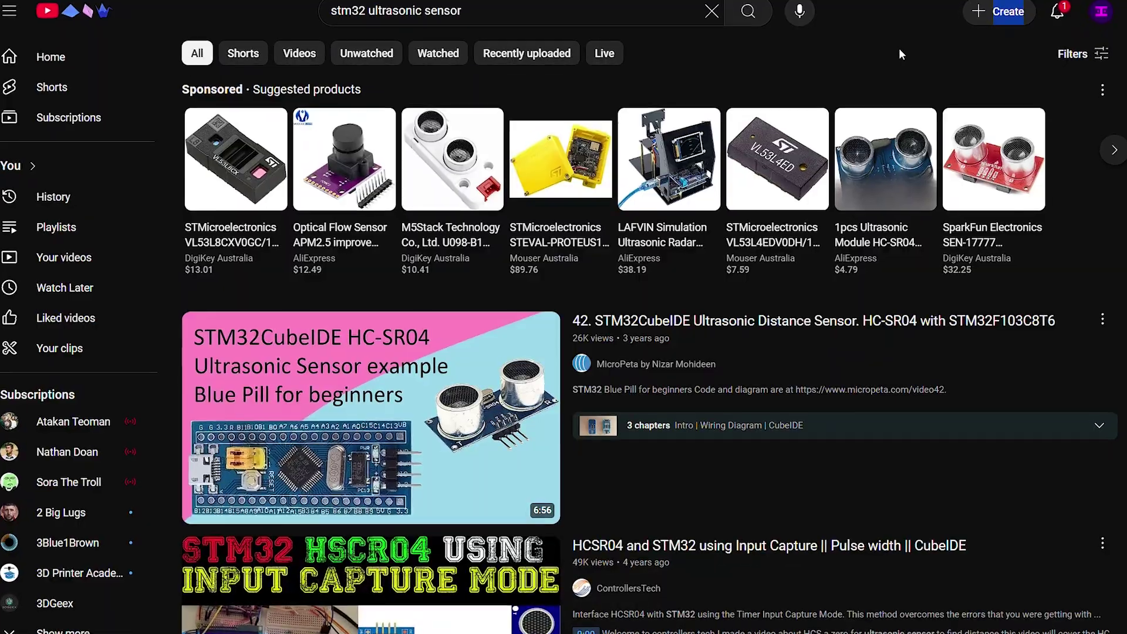
# - Switch to YouTube and browse the results for "stm32 ultrasonic sensor" tutorials
pyautogui.scroll(-3, 899, 48)
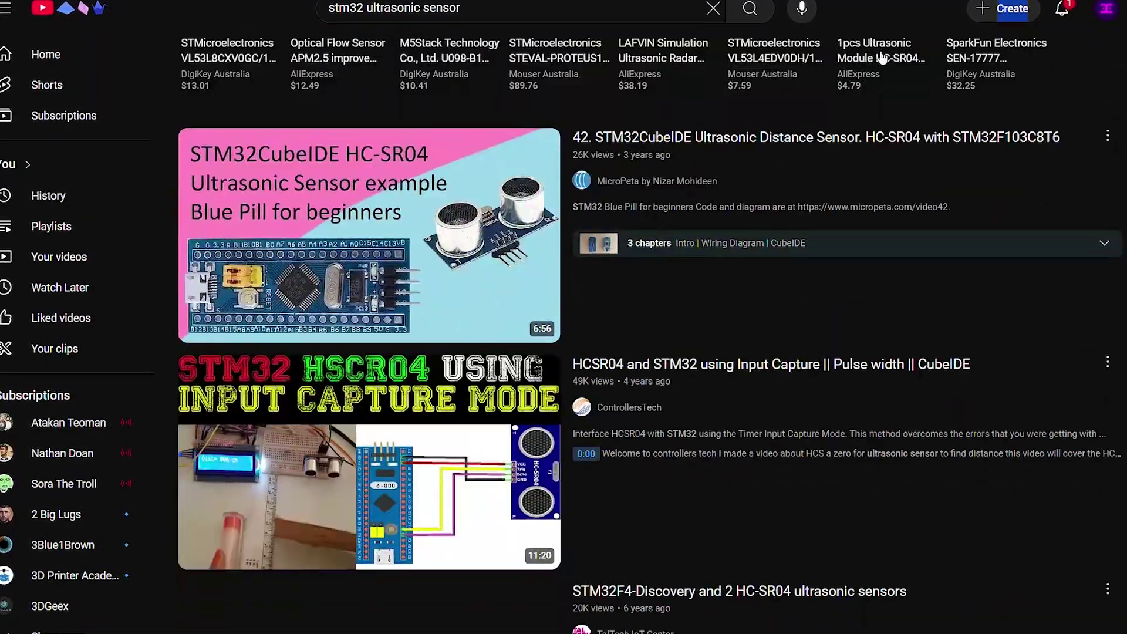
pyautogui.scroll(-5, 870, 56)
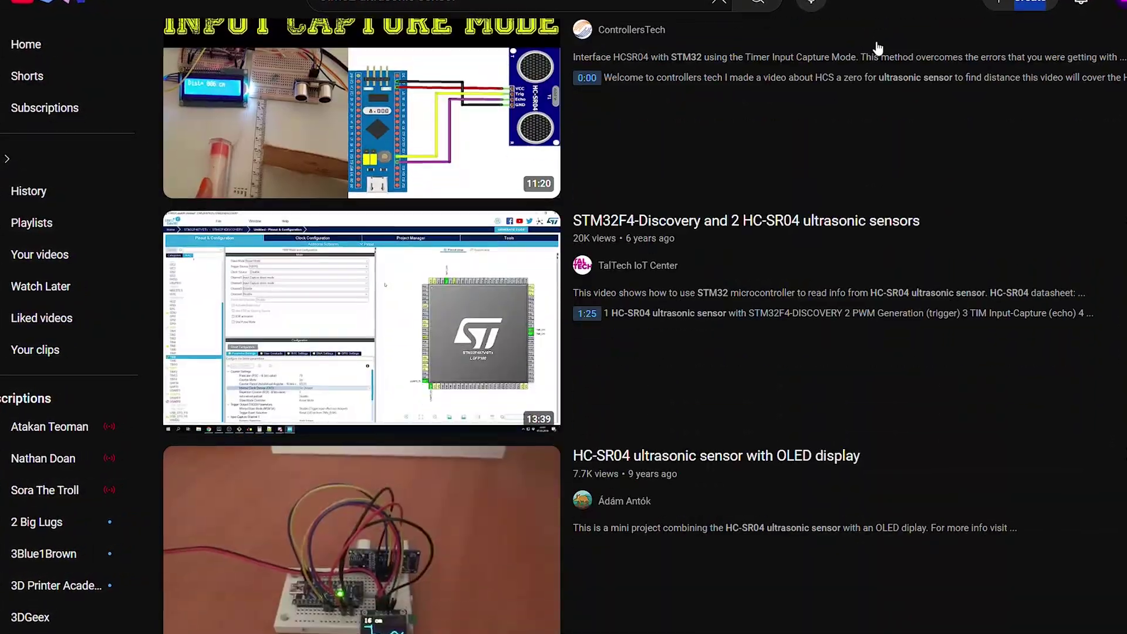
pyautogui.scroll(-6, 879, 38)
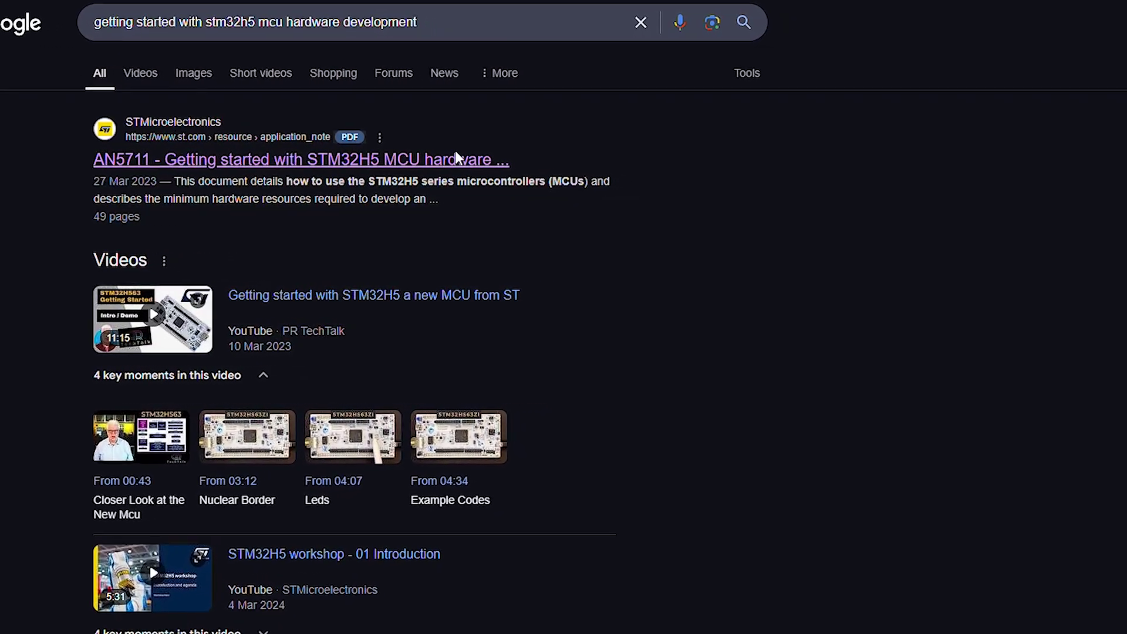
# - Open application note AN5711 from the Google results and examine the Figure 15 STM32H523/H56x reference design
pyautogui.click(458, 157)
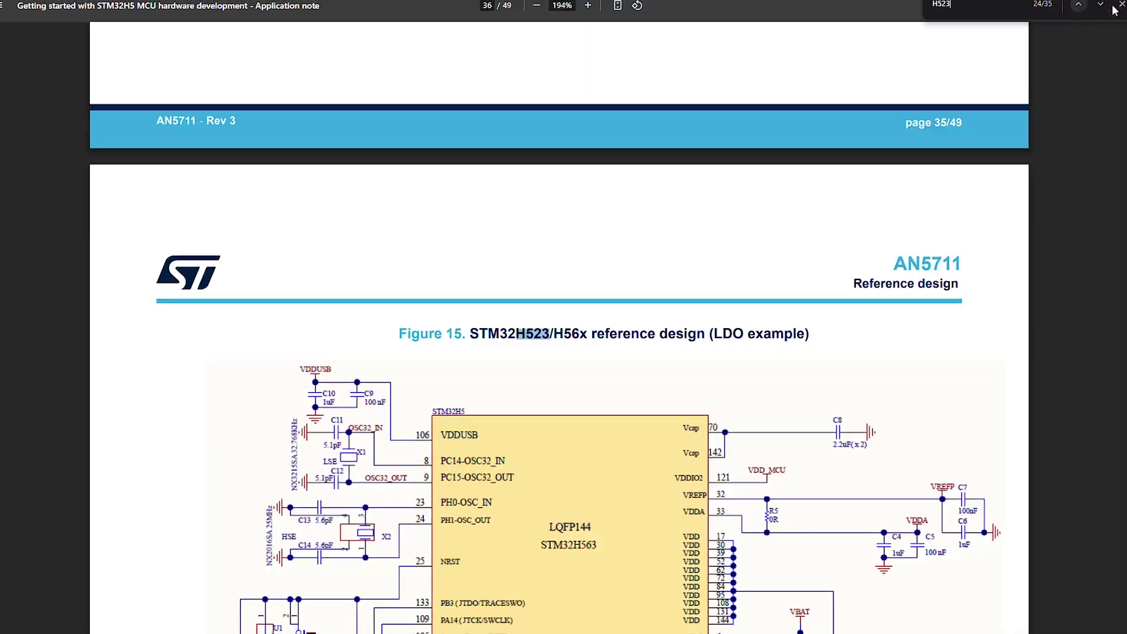
pyautogui.click(1121, 7)
pyautogui.scroll(-4, 708, 224)
pyautogui.keyDown('ctrl'); pyautogui.scroll(1, 704, 225); pyautogui.keyUp('ctrl')
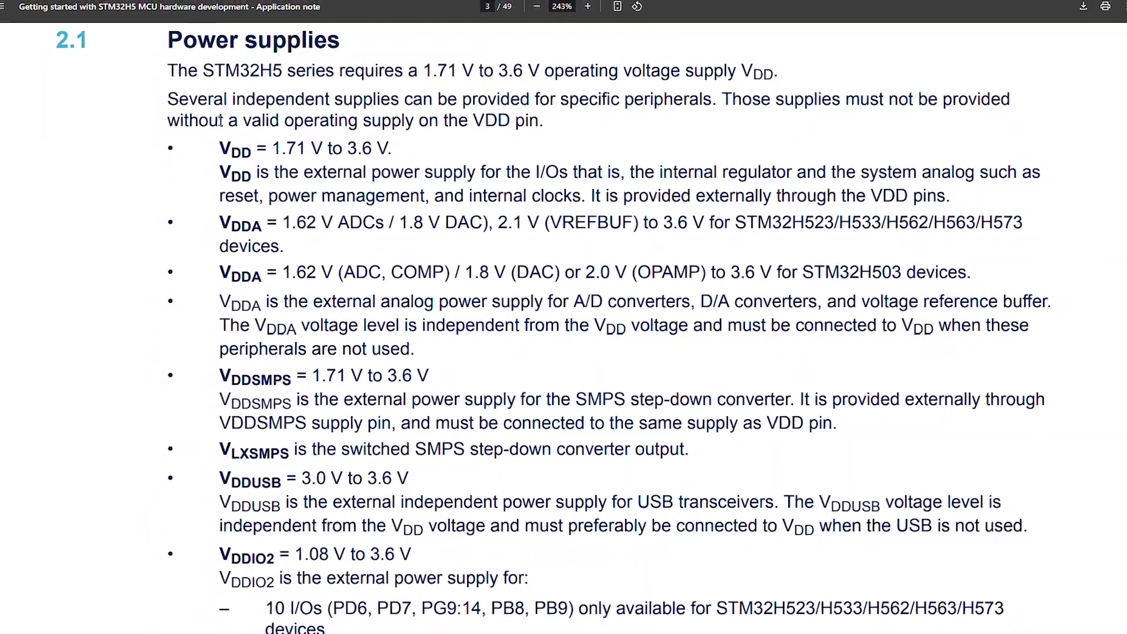
# - Highlight and examine the supply pin requirements in section 2.1 Power supplies of the application note
pyautogui.moveTo(218, 145); pyautogui.dragTo(428, 608)
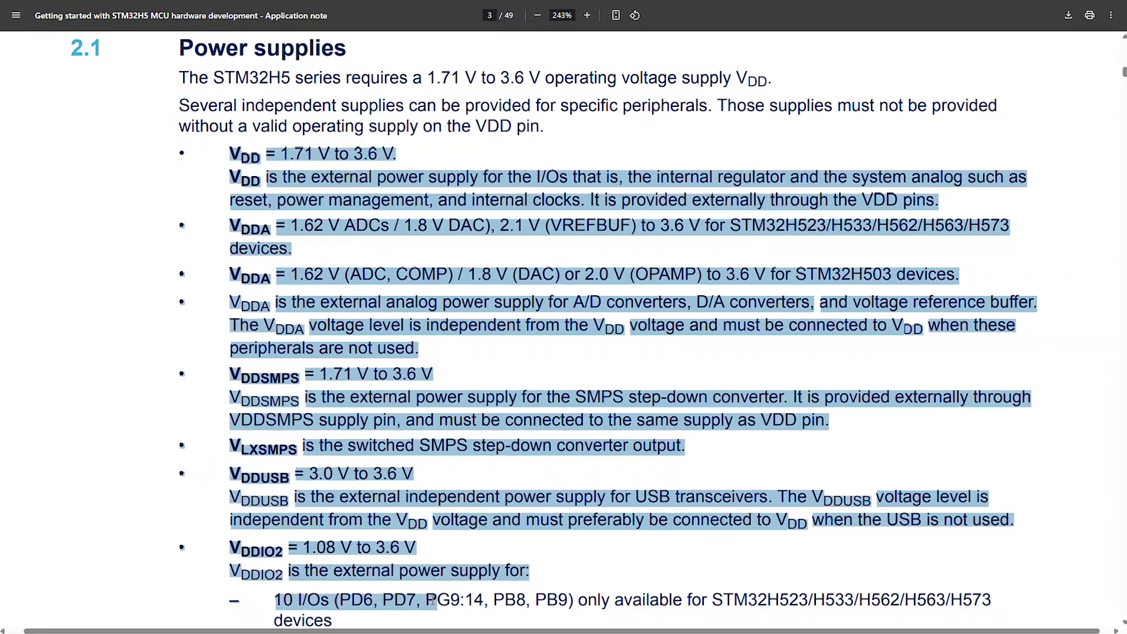
pyautogui.scroll(-5, 436, 552)
pyautogui.scroll(4, 443, 470)
pyautogui.click(446, 452)
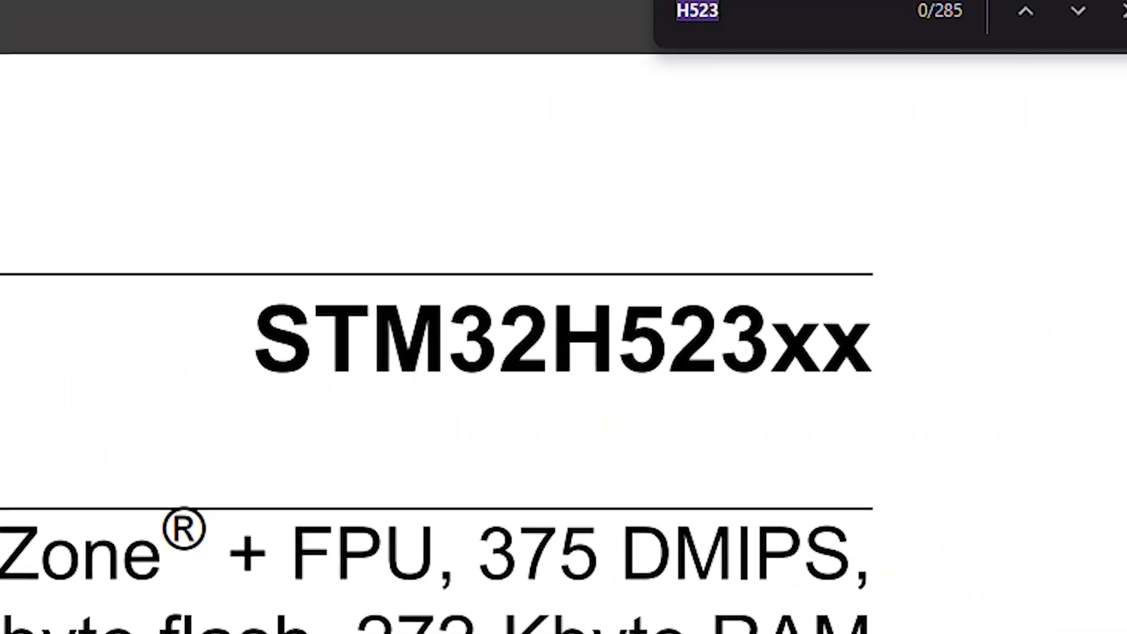
# - Search the STM32H523xx datasheet for "current characteristics" and advance to the Table 17 match
pyautogui.write('cteristics')
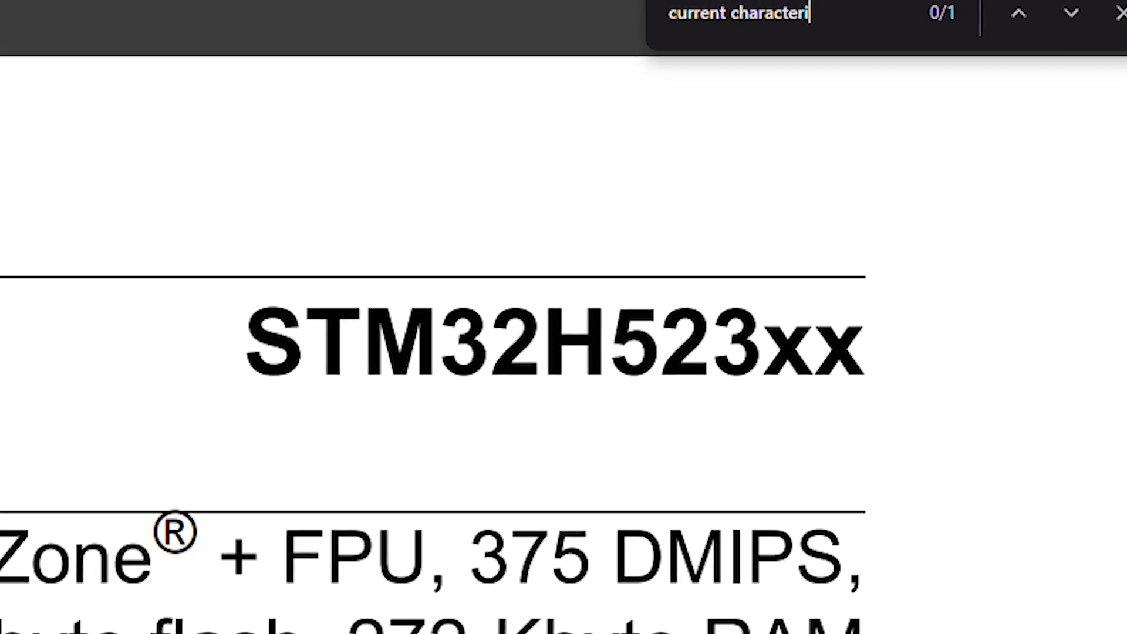
pyautogui.press('Return')
pyautogui.press('Return')
pyautogui.press('Return')
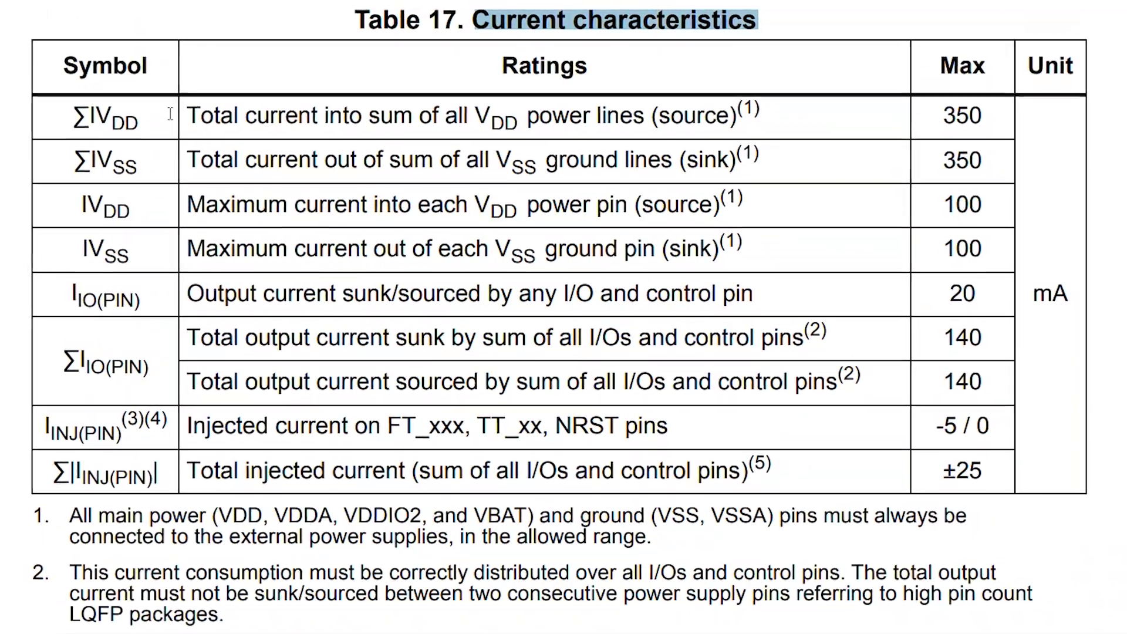
# - Check the maximum total current into the VDD power lines in Table 17 and view the LD56100DPU33R regulator's product page
pyautogui.moveTo(188, 115); pyautogui.dragTo(769, 114)
pyautogui.click(888, 108)
pyautogui.moveTo(957, 108); pyautogui.dragTo(1015, 109)
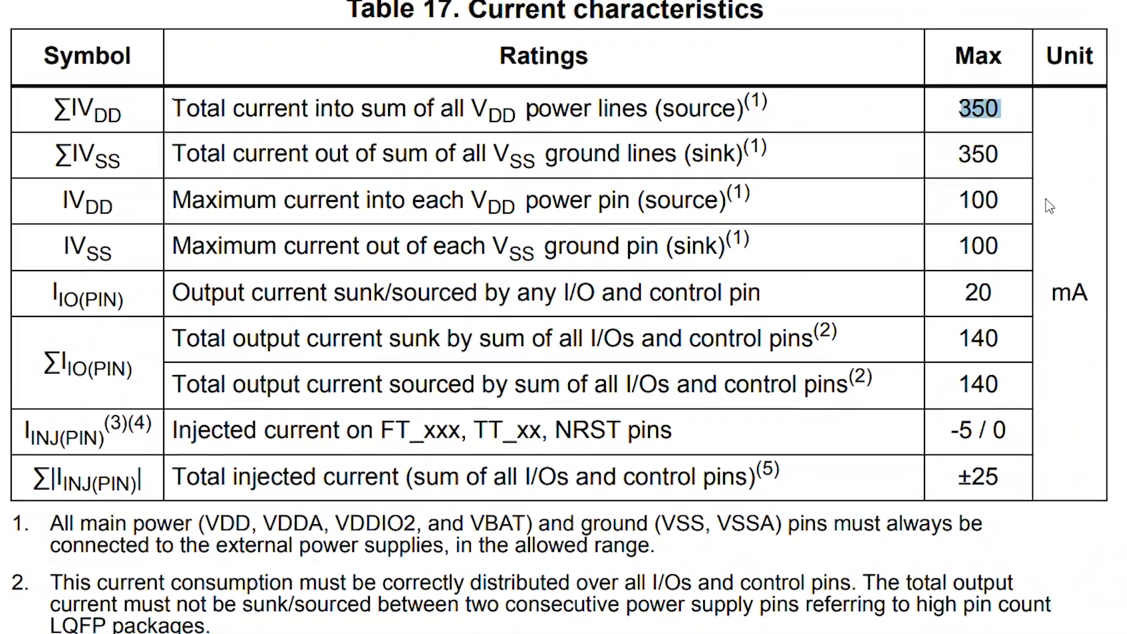
pyautogui.click(1049, 181)
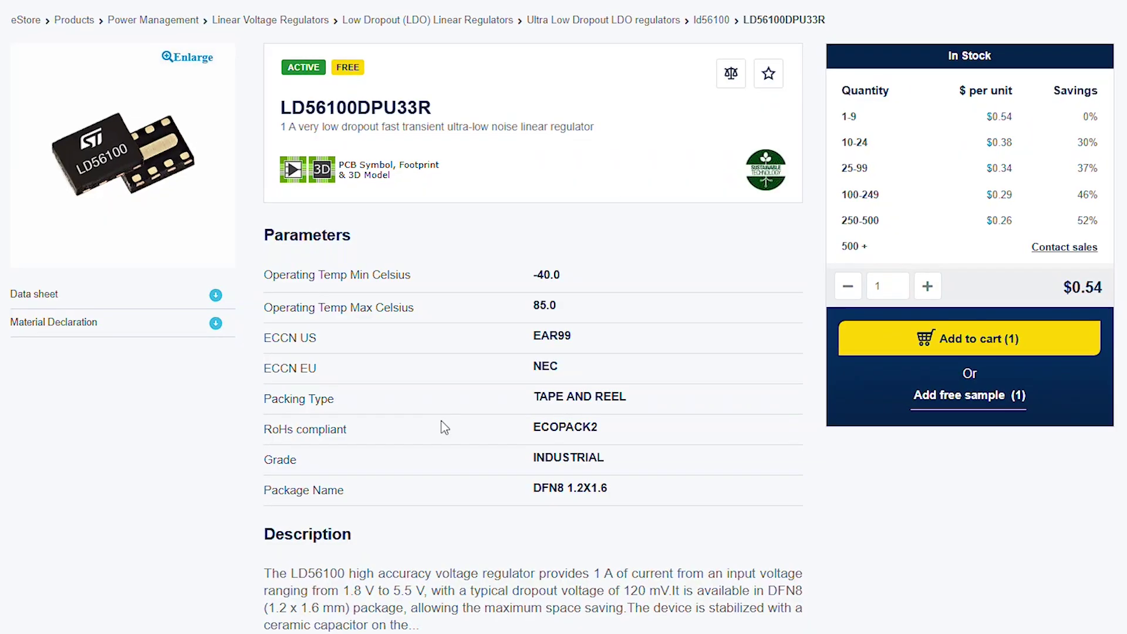
pyautogui.click(380, 94)
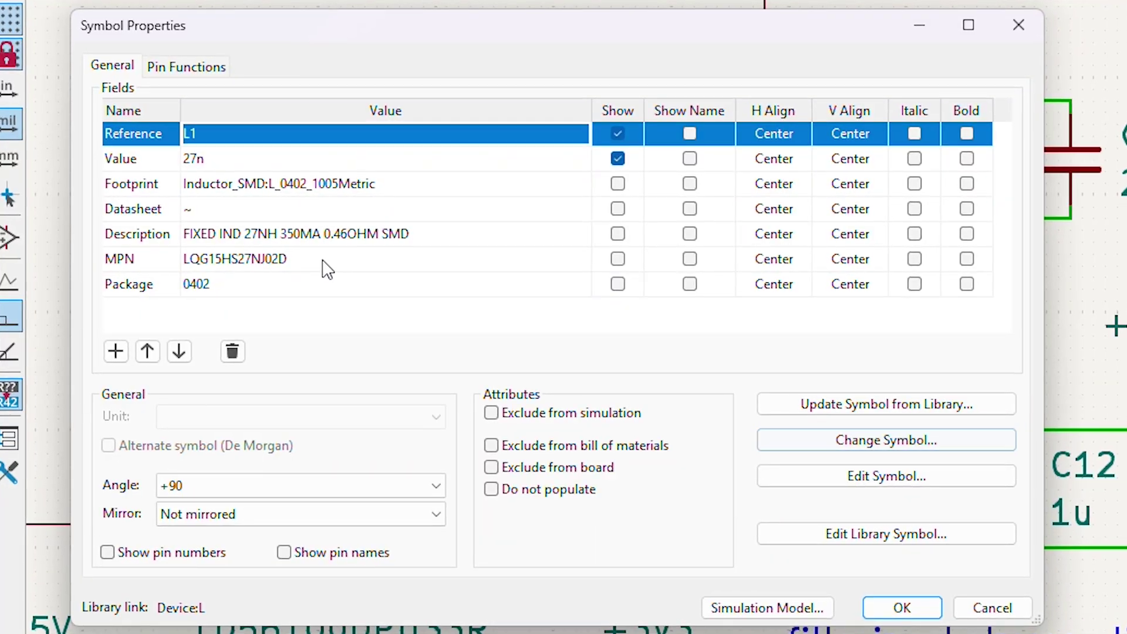
# - Review the MPN and Package fields in inductor L1's symbol properties and close the dialog
pyautogui.click(294, 262)
pyautogui.click(238, 286)
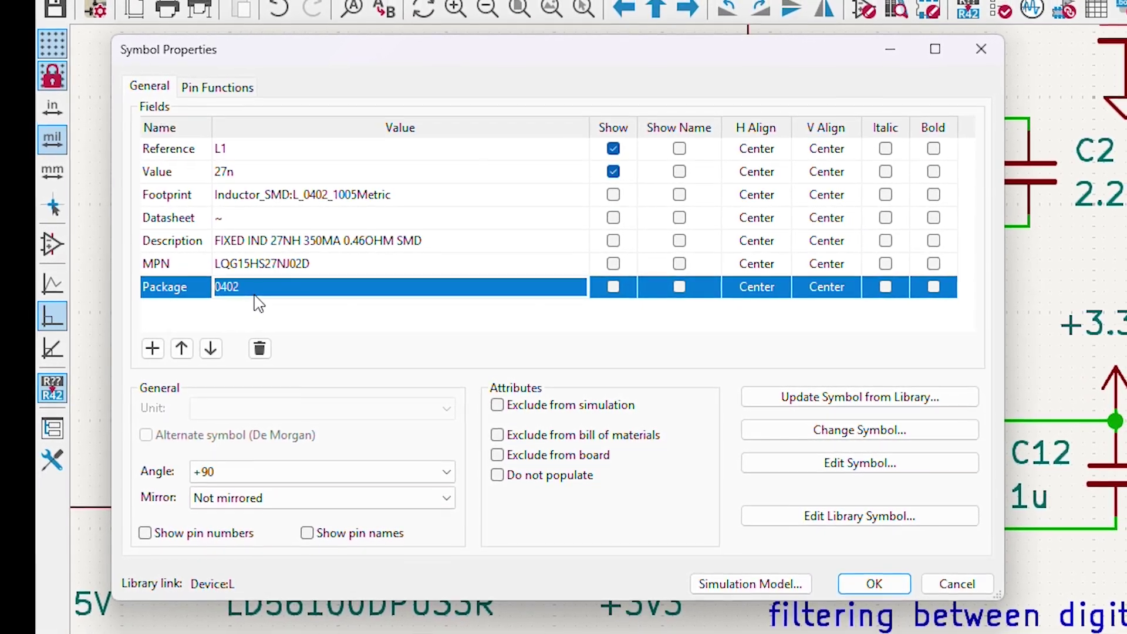
pyautogui.click(192, 284)
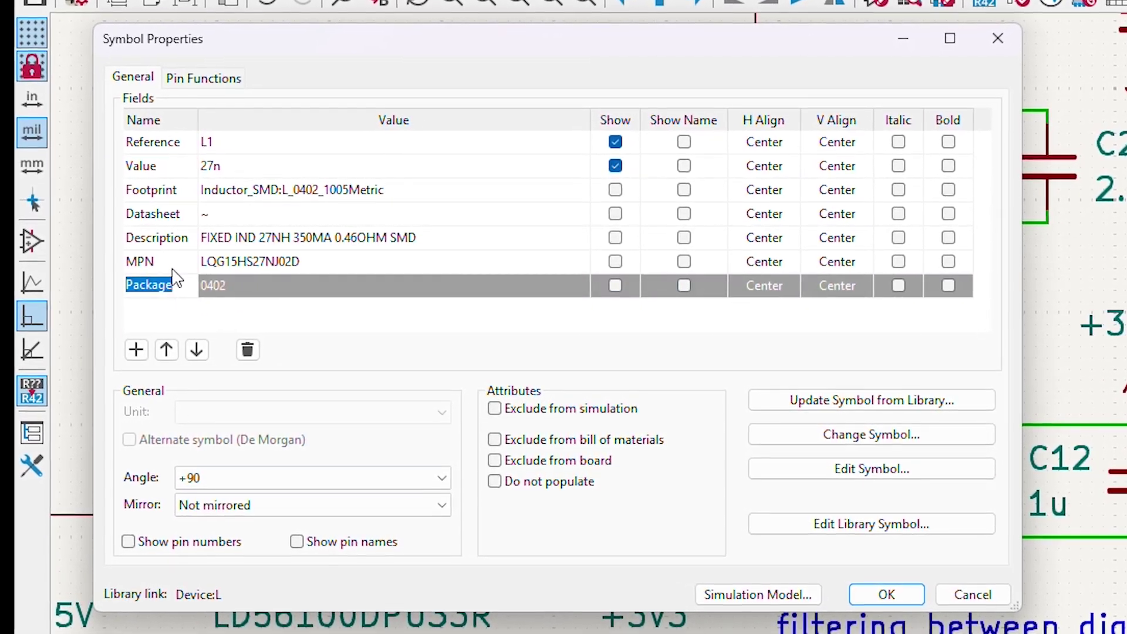
pyautogui.click(172, 266)
pyautogui.click(287, 283)
pyautogui.click(921, 597)
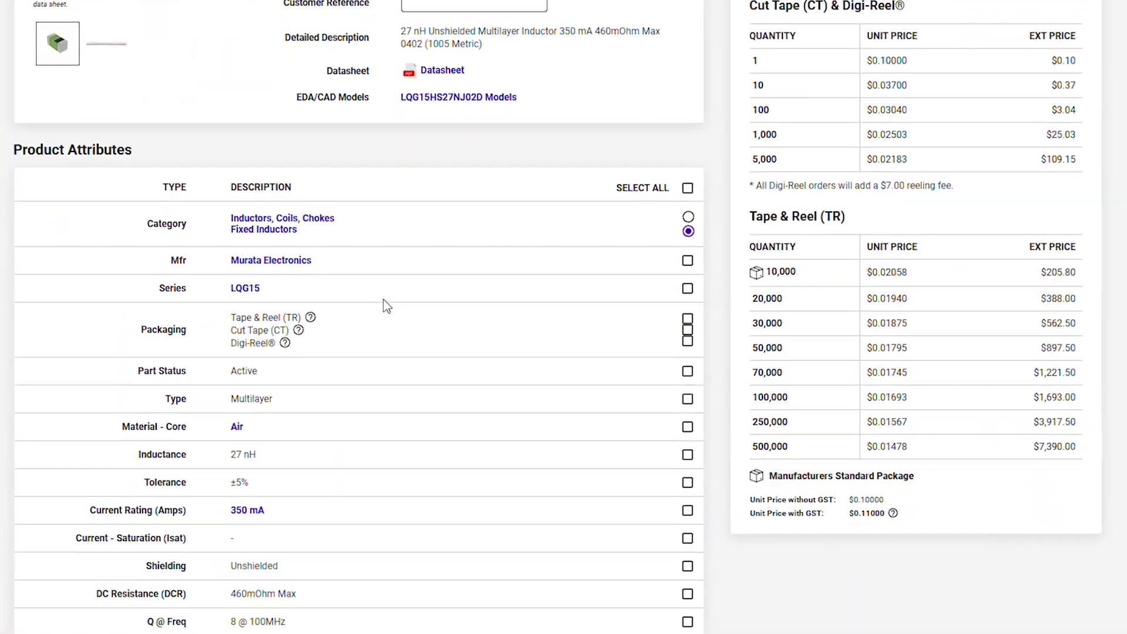
# - Check the Package / Case entry in the product attributes of the LQG15HS27NJ02D inductor
pyautogui.scroll(-4, 385, 305)
pyautogui.moveTo(239, 546); pyautogui.dragTo(262, 545)
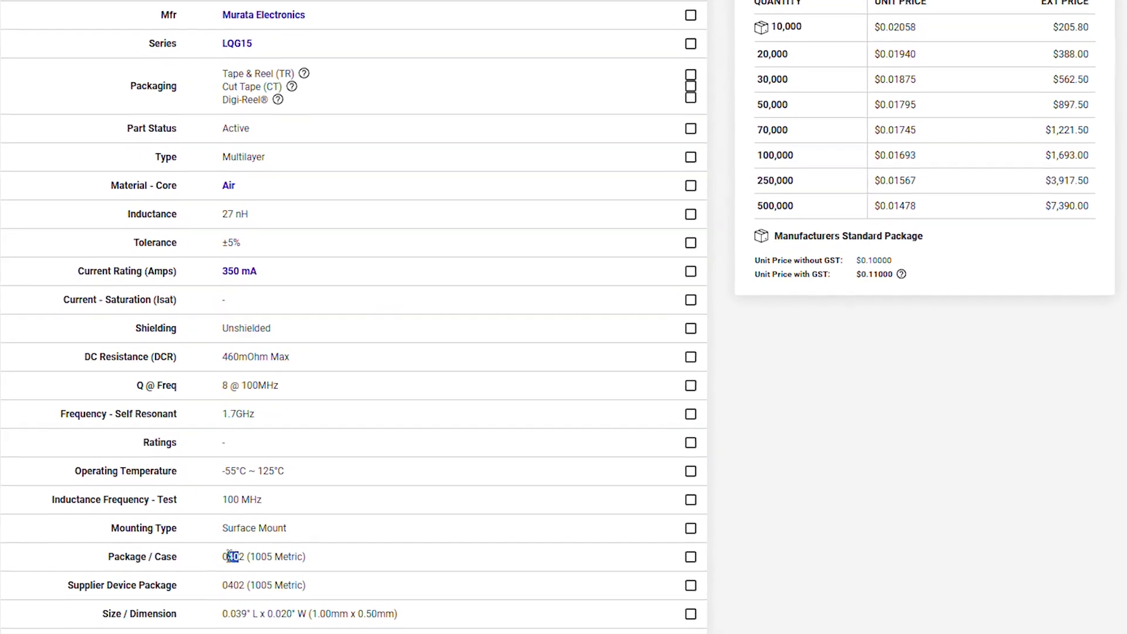
pyautogui.scroll(10, 272, 453)
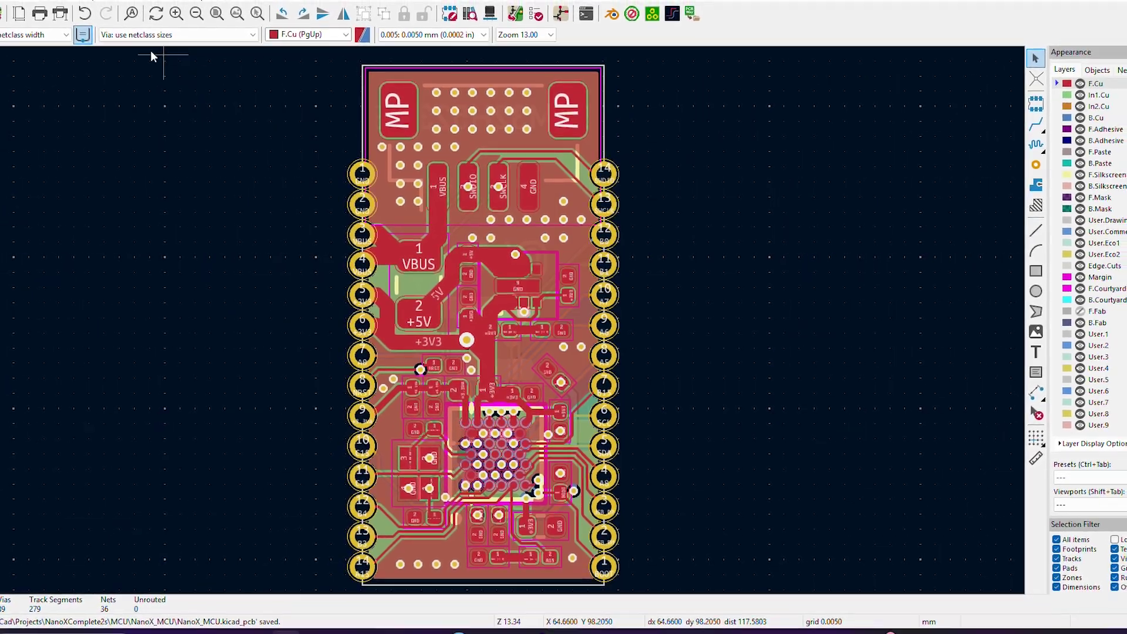
# - In the PCB Editor, view the predefined track widths and via sizes without changing the selection
pyautogui.click(51, 34)
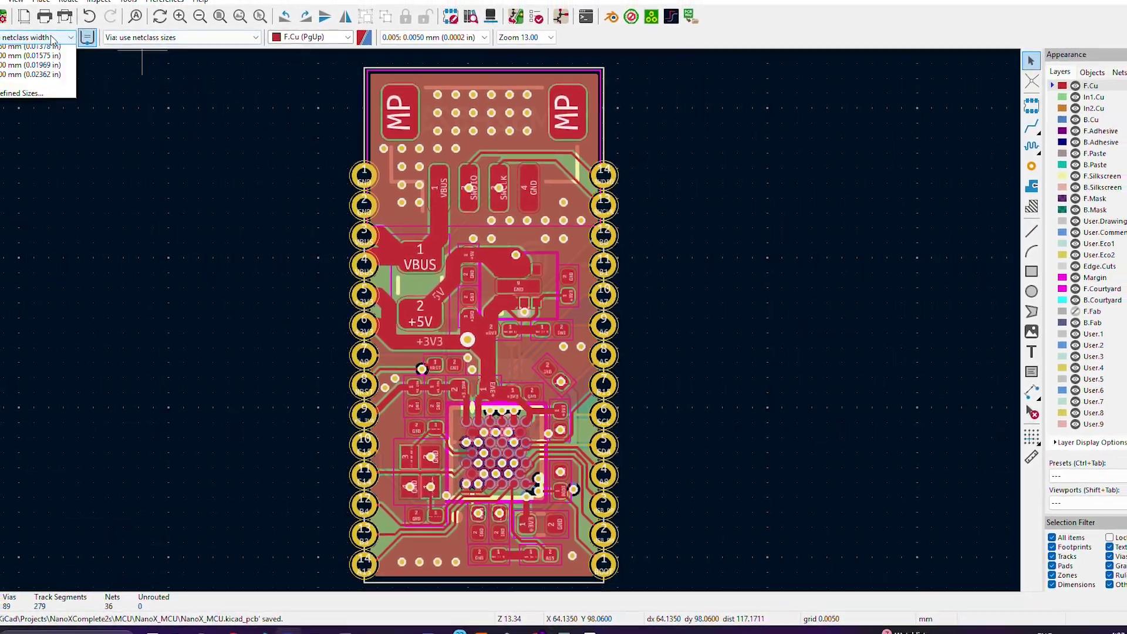
pyautogui.click(155, 46)
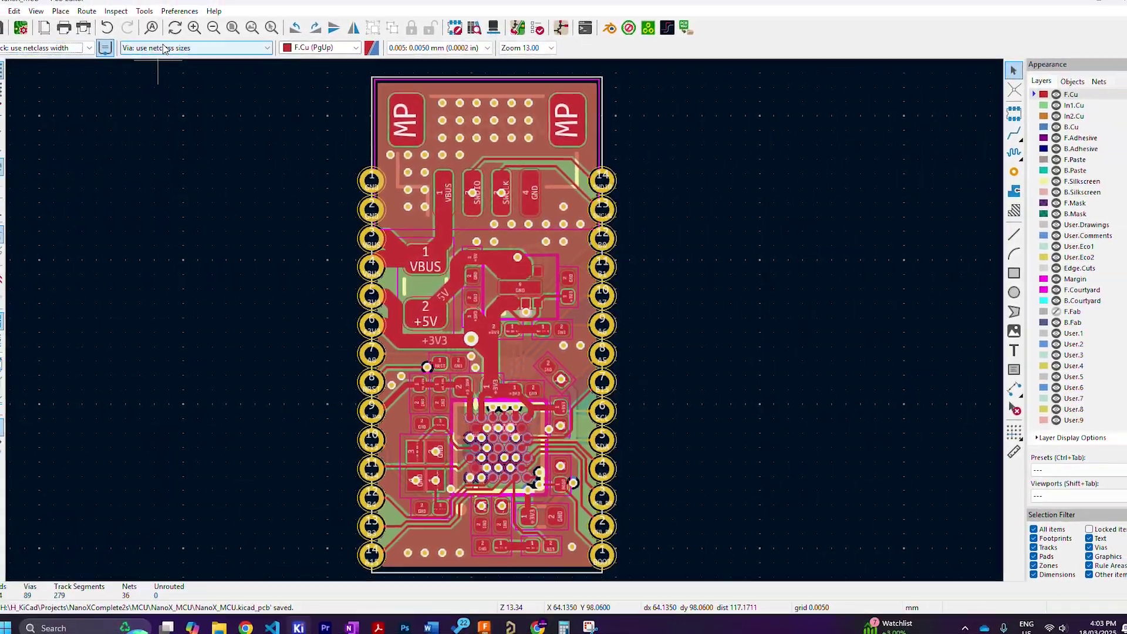
pyautogui.click(155, 47)
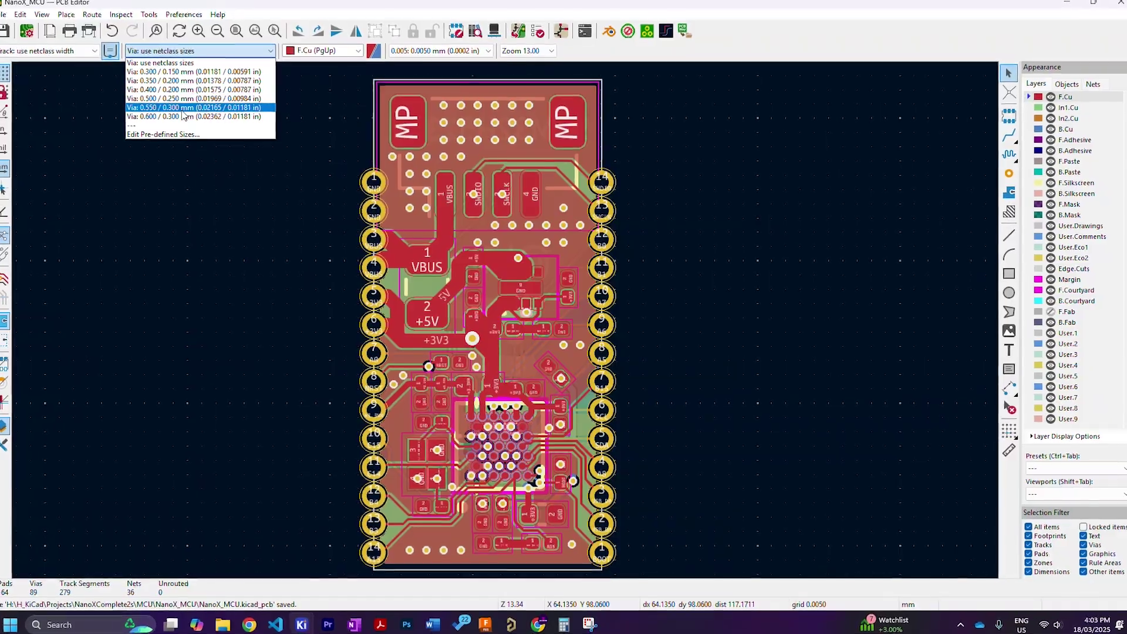
pyautogui.click(191, 220)
# - Inspect the vias and routing around the MCU's ball grid and select the 0201 capacitor just above it
pyautogui.scroll(5, 525, 332)
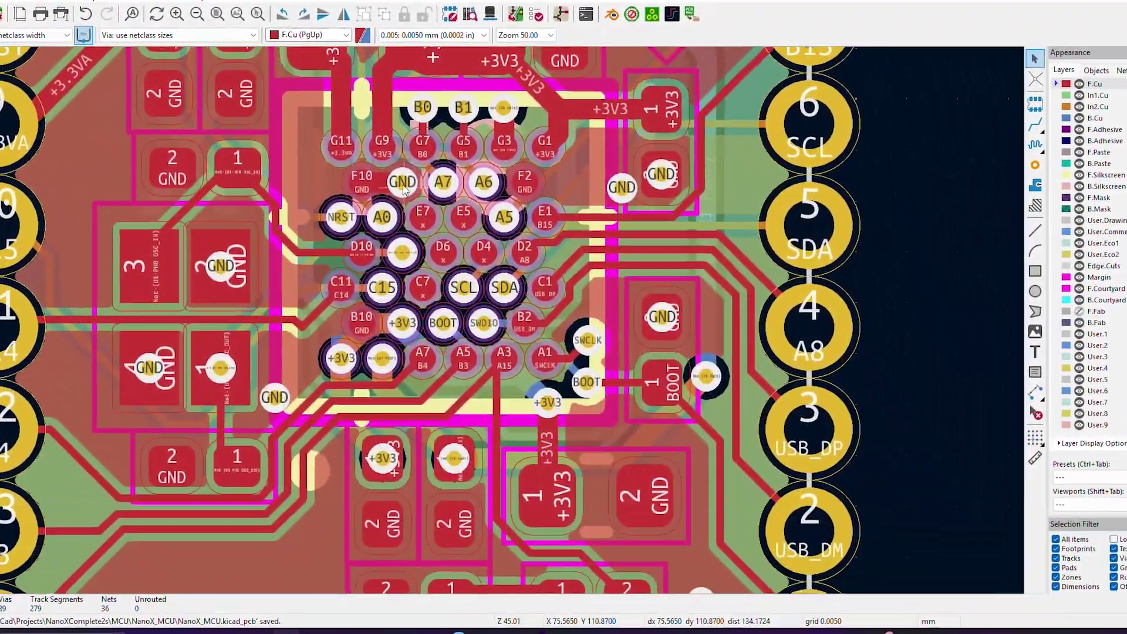
pyautogui.click(412, 476)
pyautogui.click(439, 482)
pyautogui.click(404, 477)
pyautogui.moveTo(240, 66); pyautogui.dragTo(254, 210, button='middle')
pyautogui.click(557, 159)
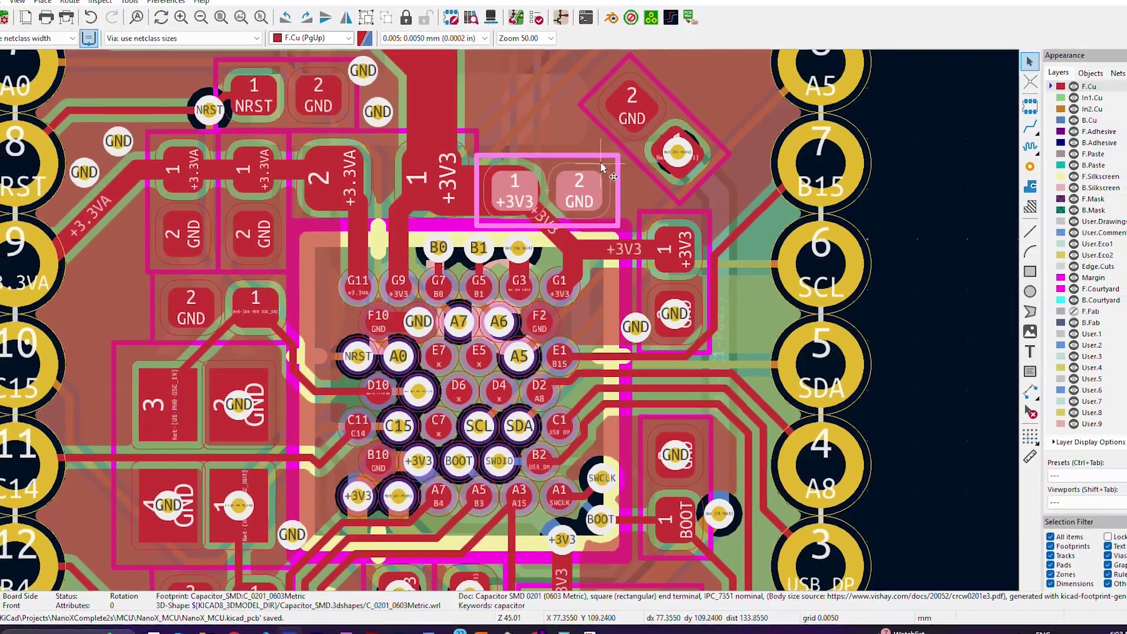
# - Fit the whole board in view and step the active layer through In1.Cu, In2.Cu and B.Cu, returning to F.Cu
pyautogui.scroll(-5, 483, 368)
pyautogui.press('Home')
pyautogui.click(1072, 106)
pyautogui.click(1072, 116)
pyautogui.click(1069, 127)
pyautogui.click(1074, 119)
pyautogui.click(1076, 109)
pyautogui.click(1085, 91)
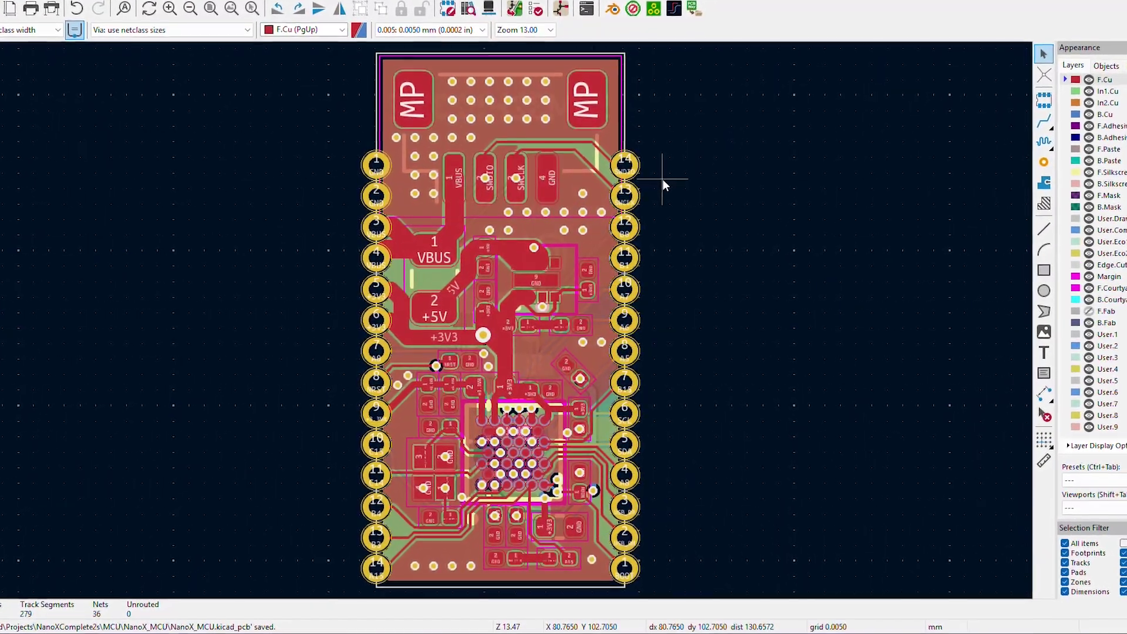
# - Select the ViaStitching GND via group between the MP pads at the upper end of the board
pyautogui.scroll(2, 553, 166)
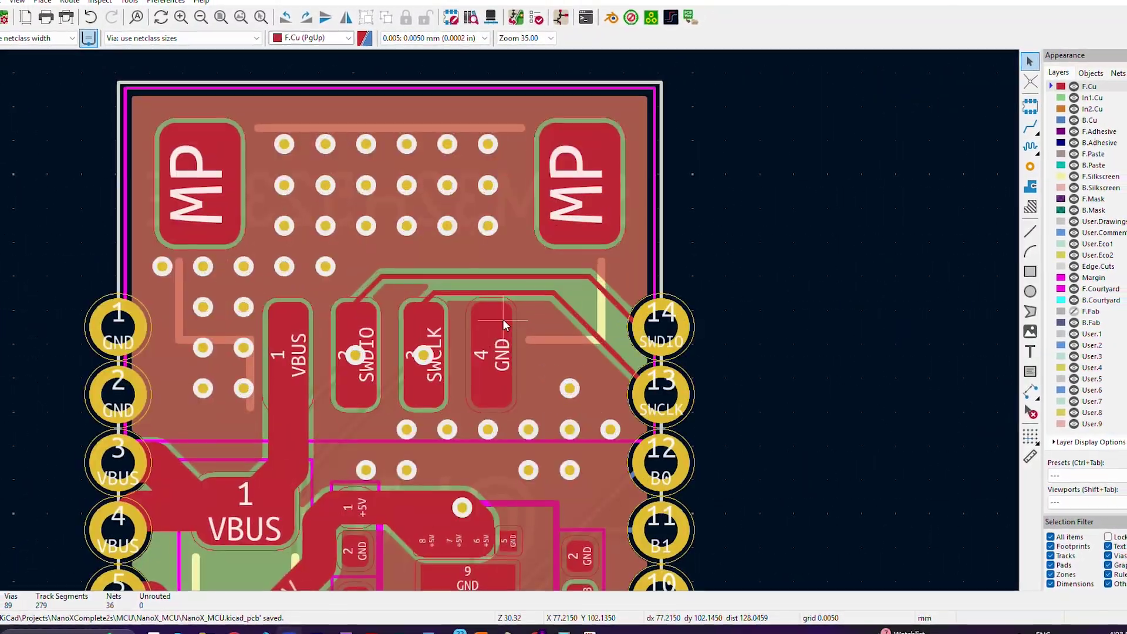
pyautogui.click(493, 229)
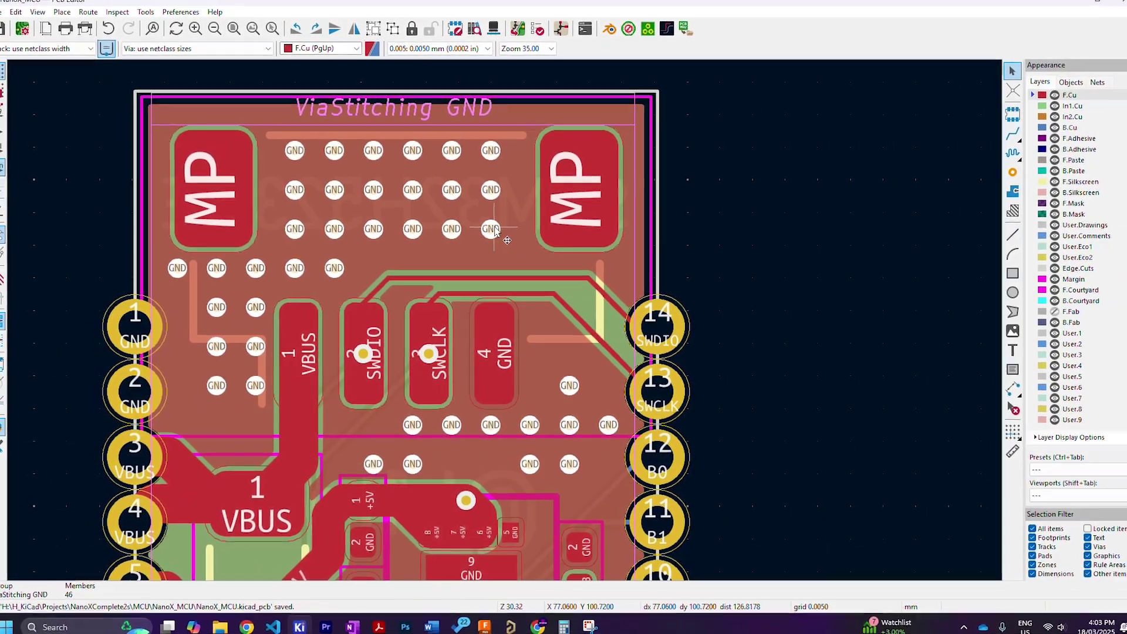
# - Clear the via group selection and inspect the F.Cu routing and stitching vias along the whole board
pyautogui.click(800, 166)
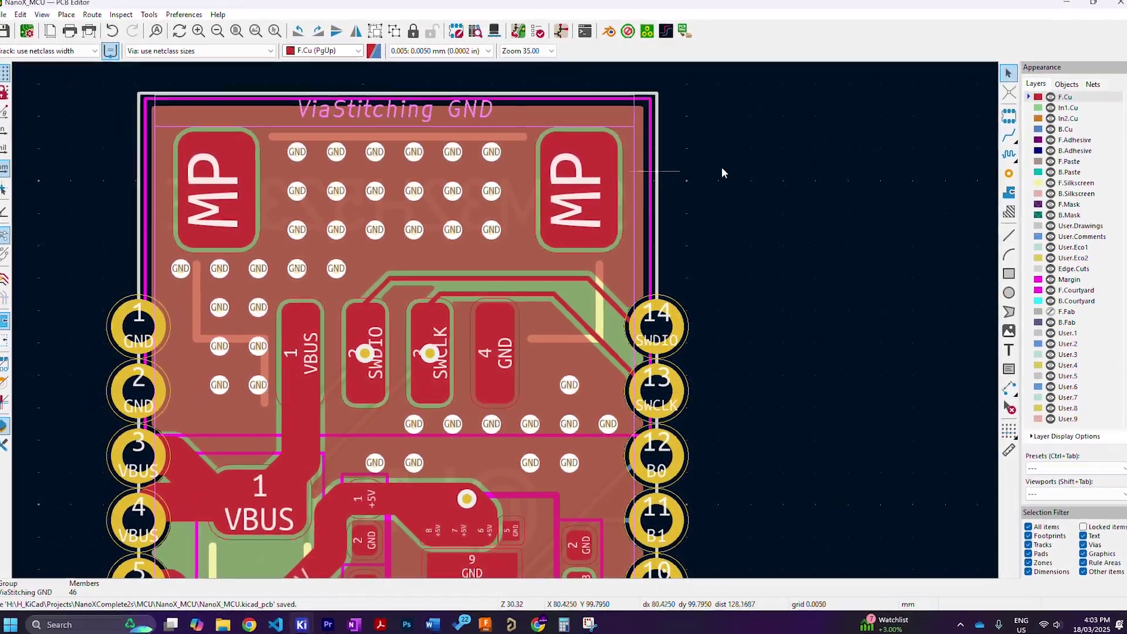
pyautogui.click(738, 168)
pyautogui.scroll(-2, 501, 326)
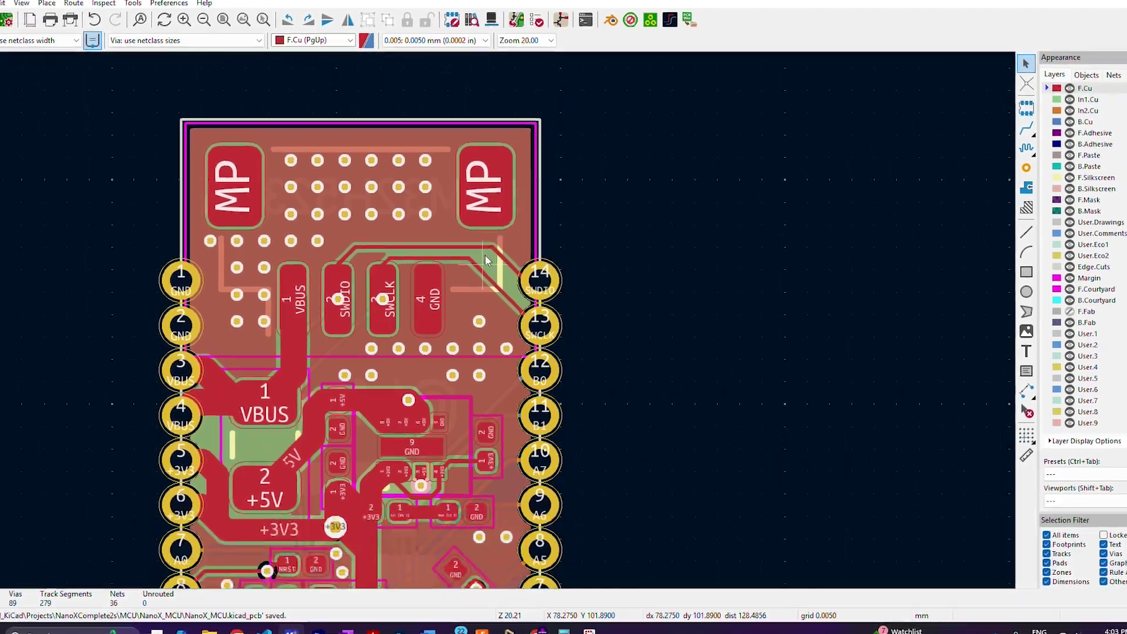
pyautogui.moveTo(486, 255); pyautogui.dragTo(490, 227, button='middle')
pyautogui.moveTo(486, 293); pyautogui.dragTo(486, 205, button='middle')
pyautogui.moveTo(481, 255); pyautogui.dragTo(481, 239, button='middle')
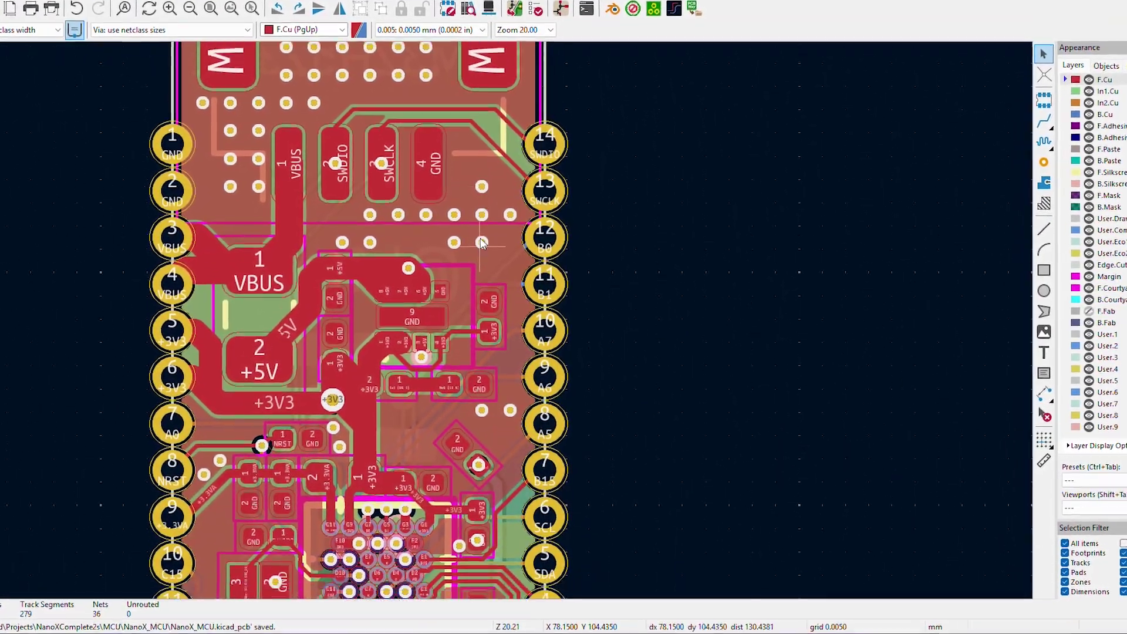
pyautogui.keyDown('shift'); pyautogui.scroll(-2, 480, 235); pyautogui.keyUp('shift')
pyautogui.keyDown('shift'); pyautogui.scroll(-2, 476, 258); pyautogui.keyUp('shift')
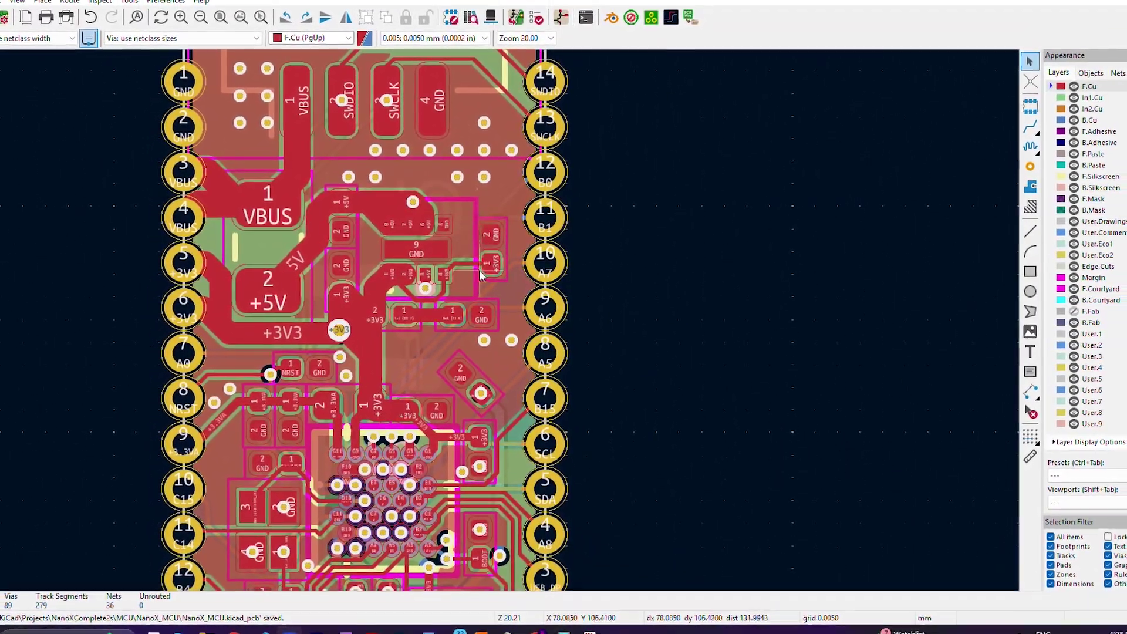
pyautogui.keyDown('shift'); pyautogui.scroll(-5, 479, 270); pyautogui.keyUp('shift')
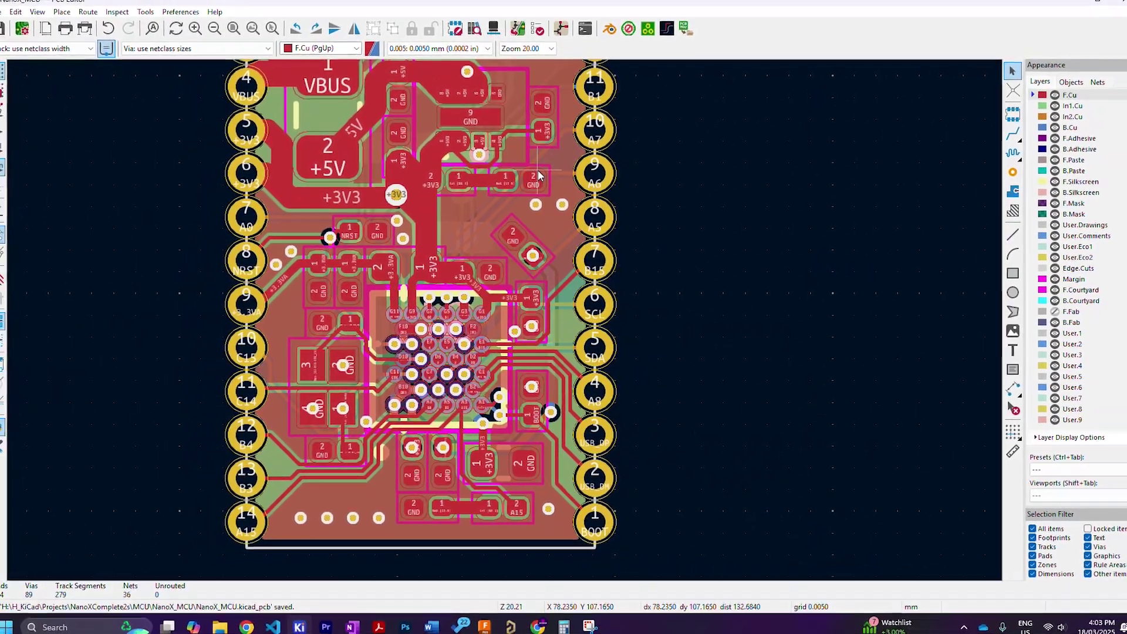
pyautogui.keyDown('shift'); pyautogui.scroll(-2, 511, 205); pyautogui.keyUp('shift')
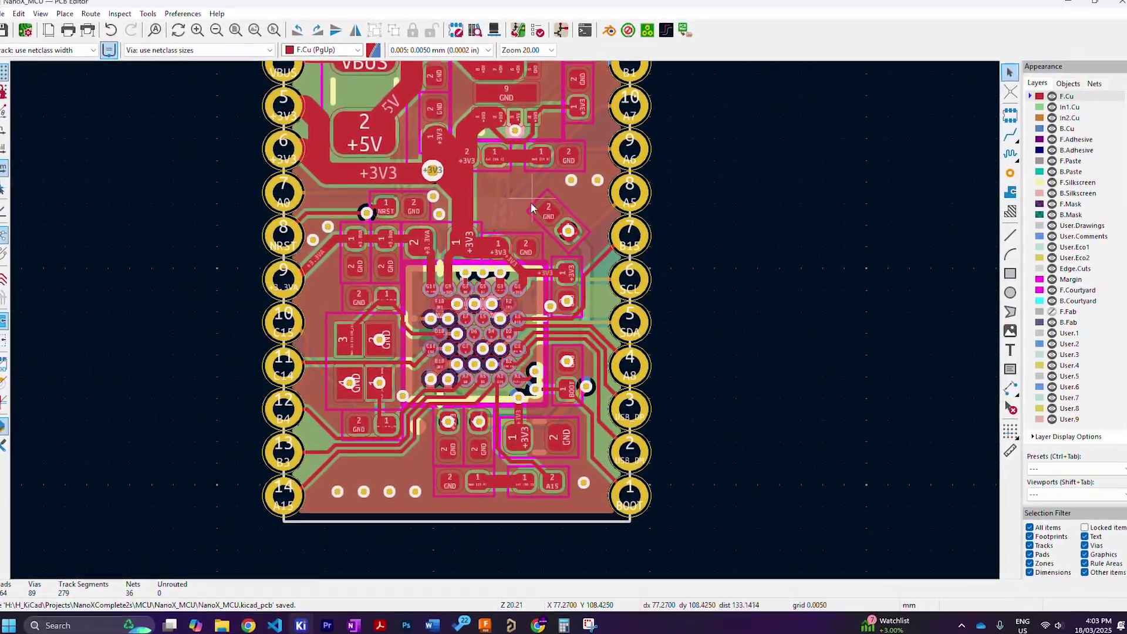
pyautogui.scroll(-3, 503, 320)
pyautogui.keyDown('shift'); pyautogui.scroll(3, 505, 319); pyautogui.keyUp('shift')
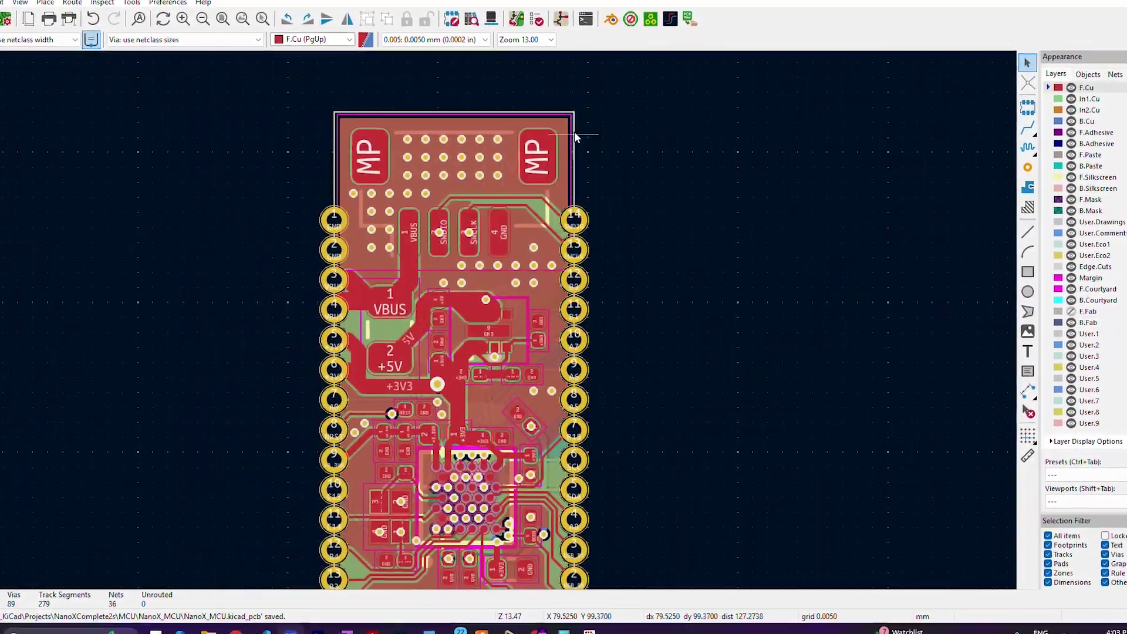
# - Check the JST SH connector footprint, inspect the routing with the copper zones unfilled, and undo the last change
pyautogui.click(565, 129)
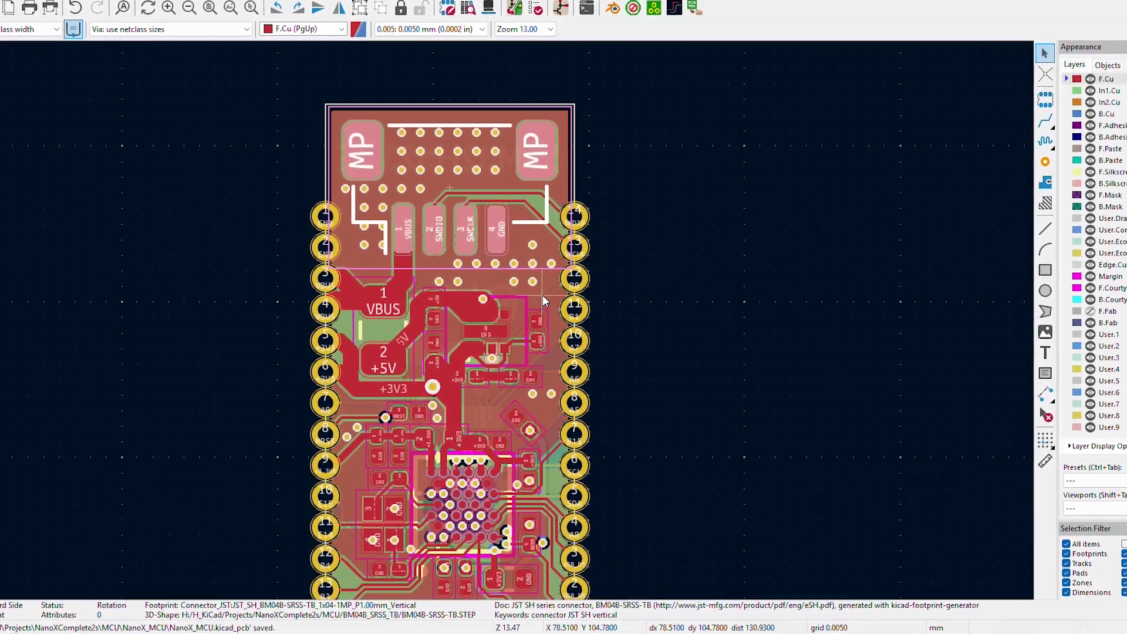
pyautogui.click(543, 290)
pyautogui.click(650, 218)
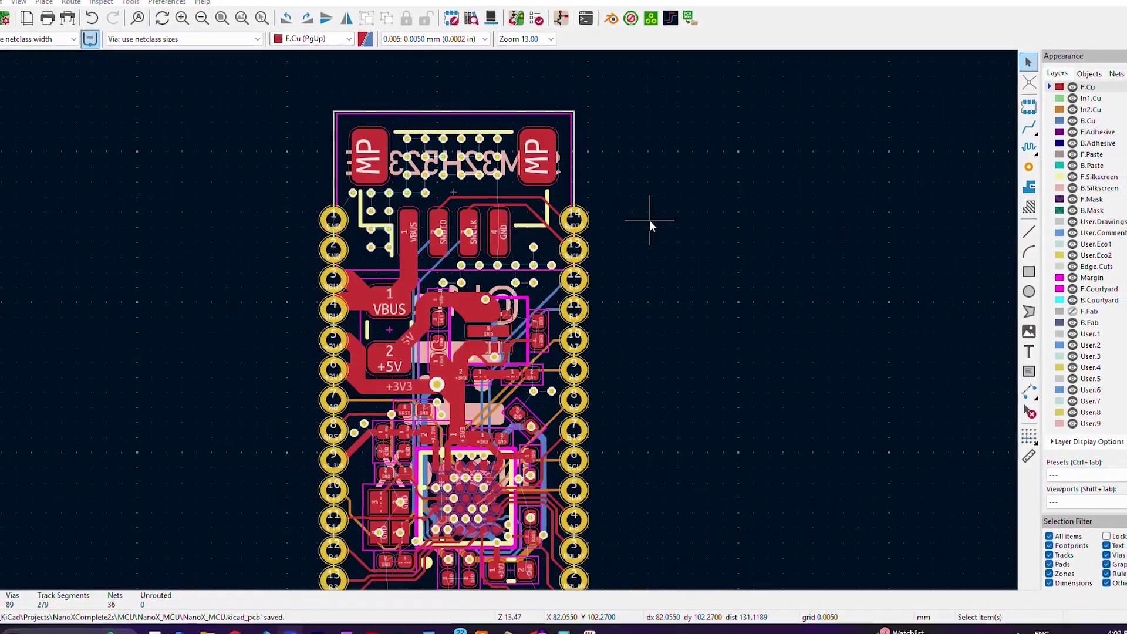
pyautogui.moveTo(643, 236); pyautogui.dragTo(650, 113, button='middle')
pyautogui.scroll(3, 505, 321)
pyautogui.scroll(-3, 506, 321)
pyautogui.moveTo(540, 233); pyautogui.dragTo(556, 337, button='middle')
pyautogui.hotkey('ctrl', 'z')
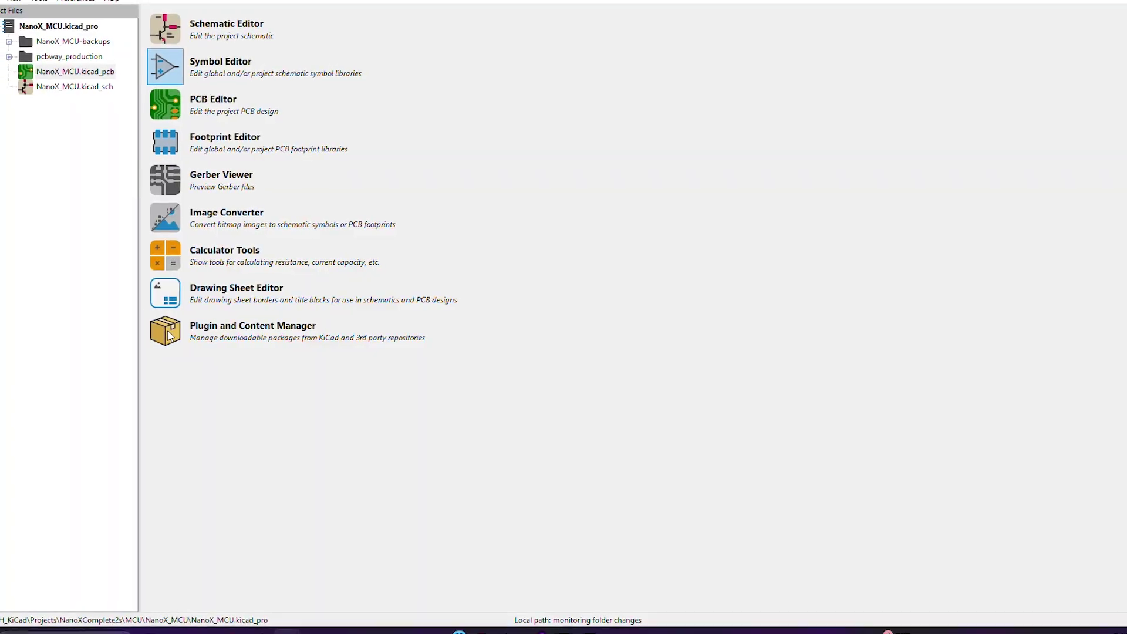
# - Install the PCBWay Fabrication Toolkit from the Plugin and Content Manager and close the manager
pyautogui.click(167, 335)
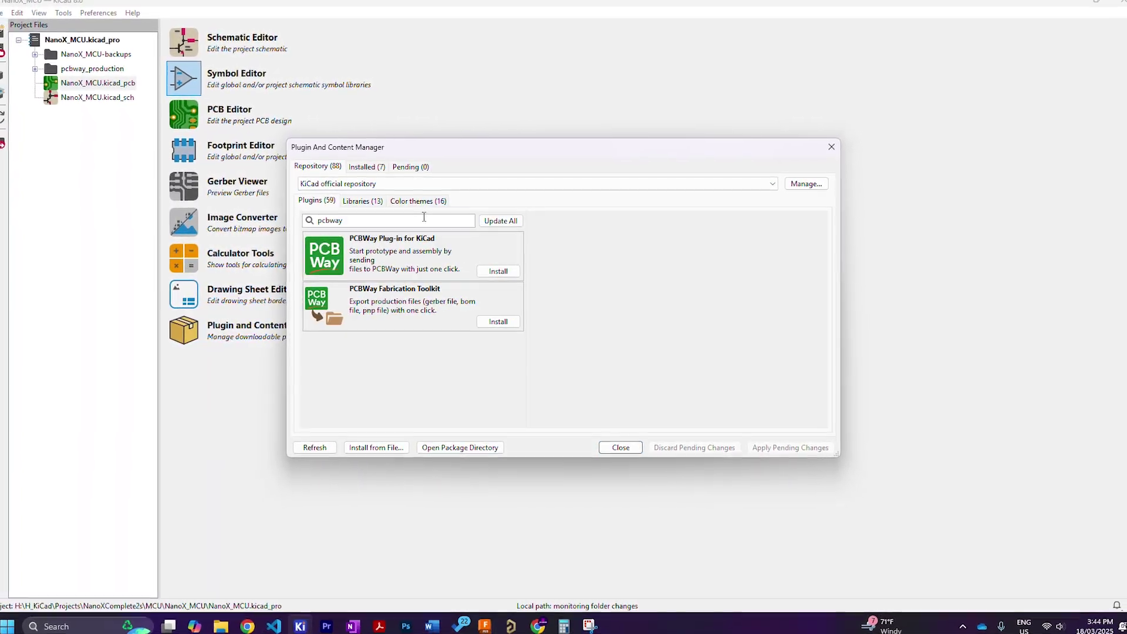
pyautogui.click(786, 447)
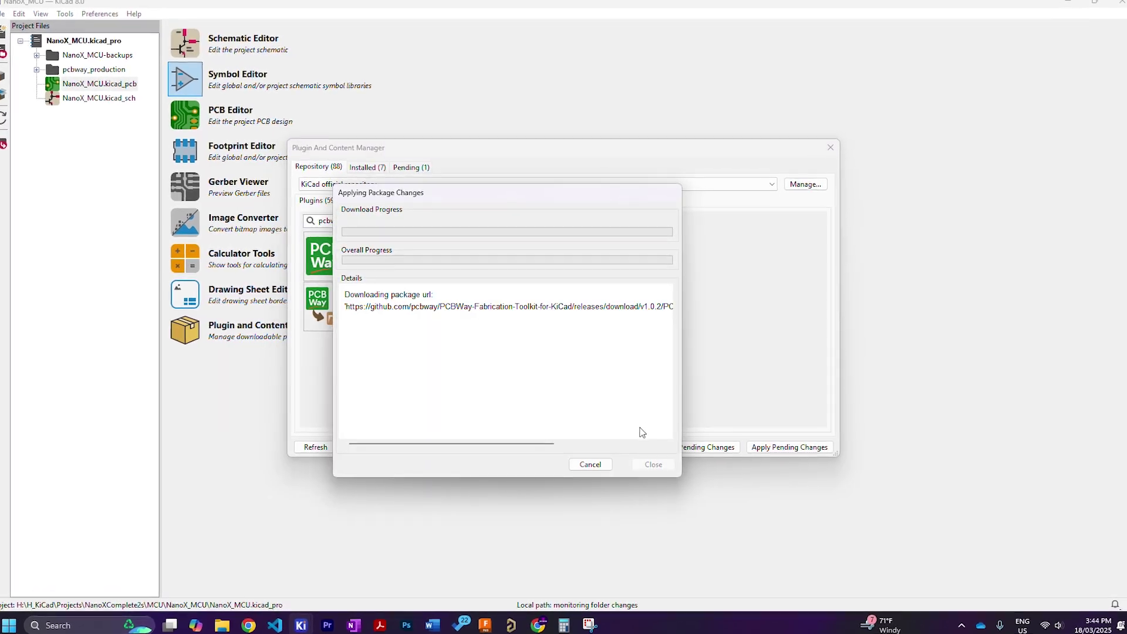
pyautogui.click(665, 468)
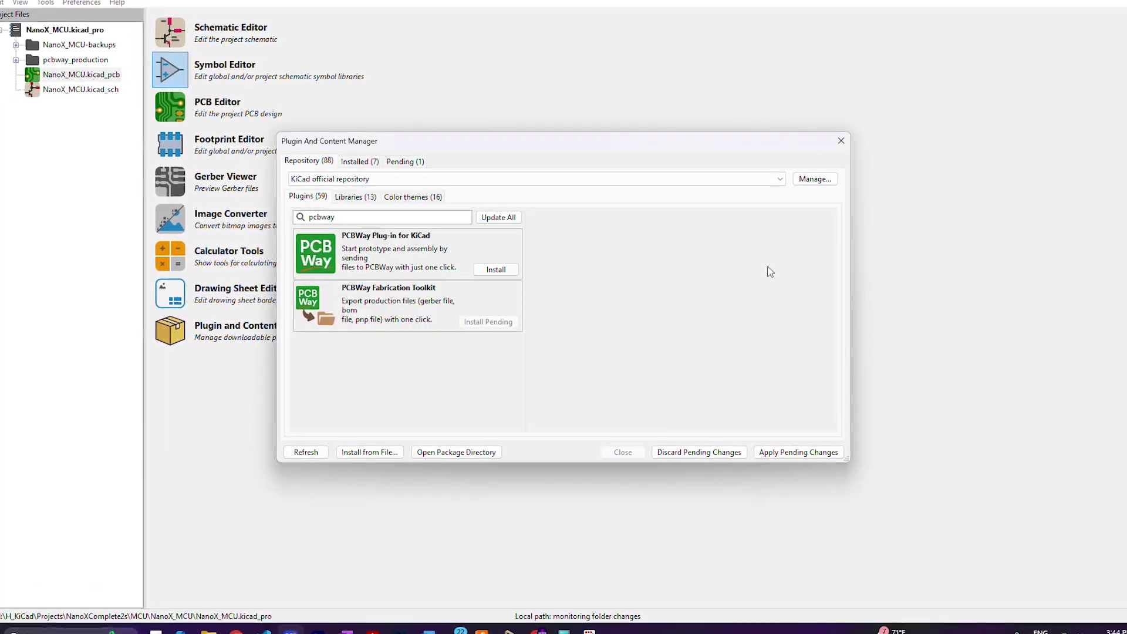
pyautogui.click(843, 141)
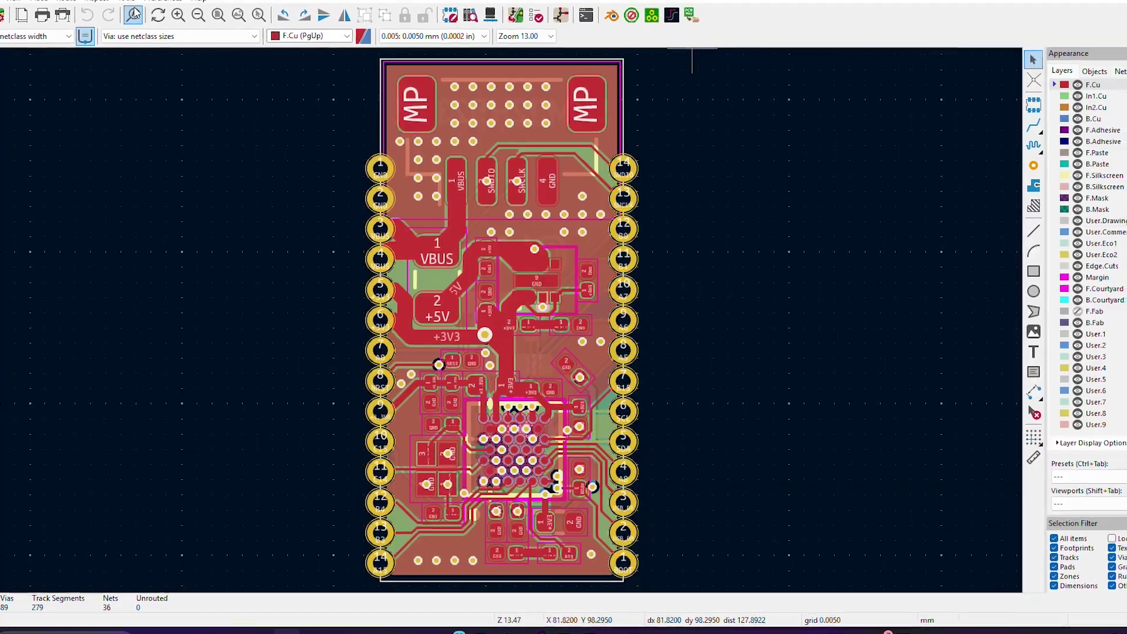
# - In the PCB Editor, generate the board's production files with the PCBWay fabrication plugin
pyautogui.click(131, 3)
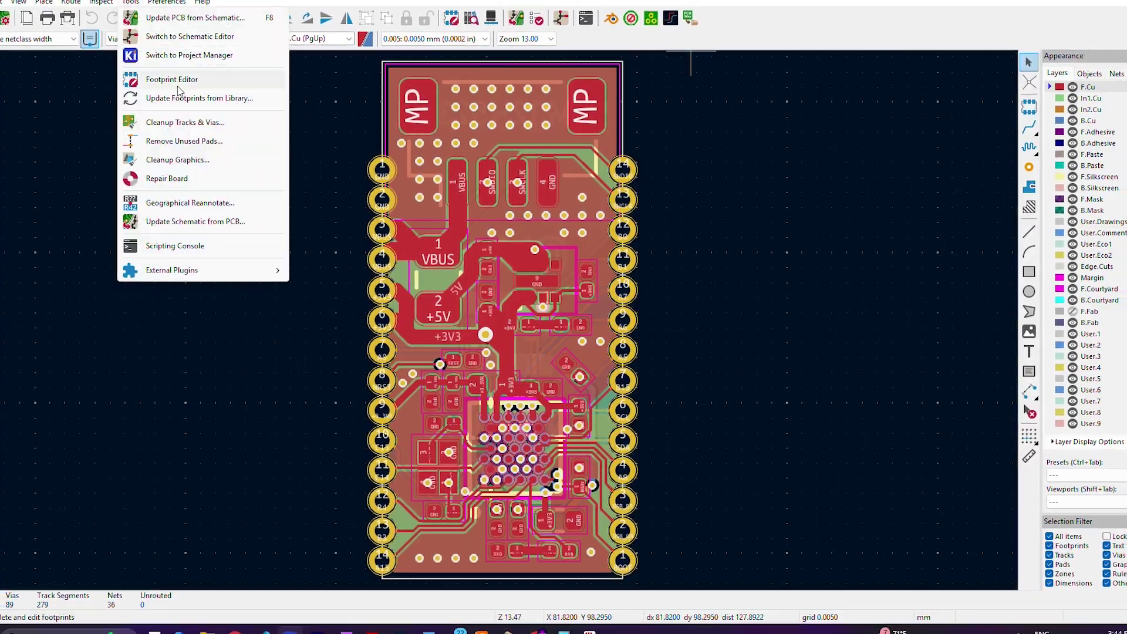
pyautogui.moveTo(280, 271)
pyautogui.click(367, 273)
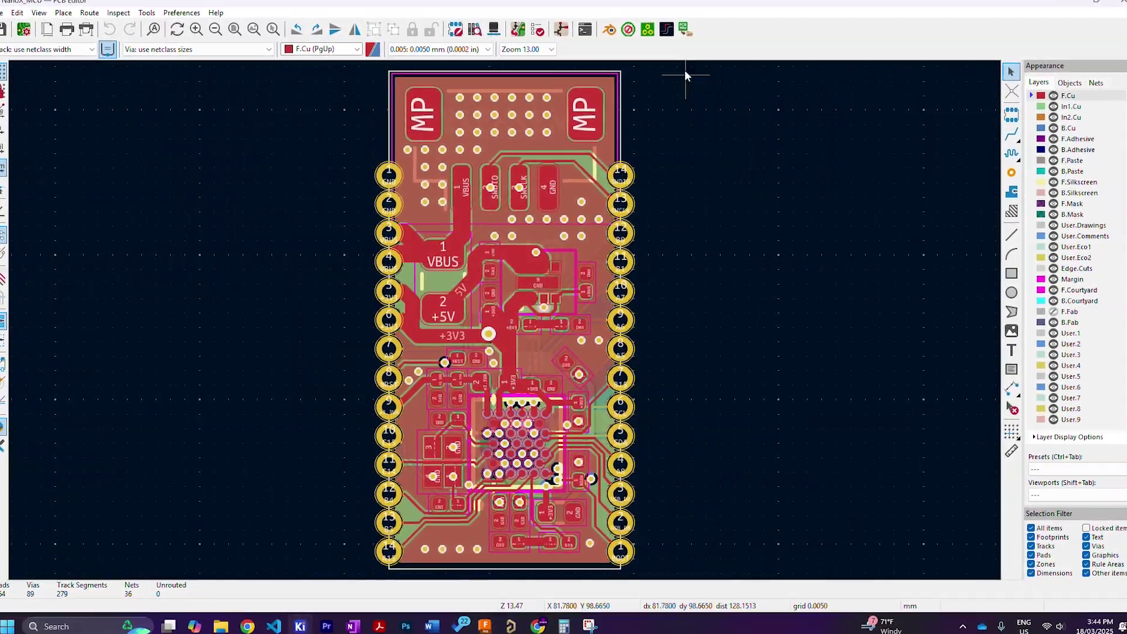
pyautogui.click(686, 27)
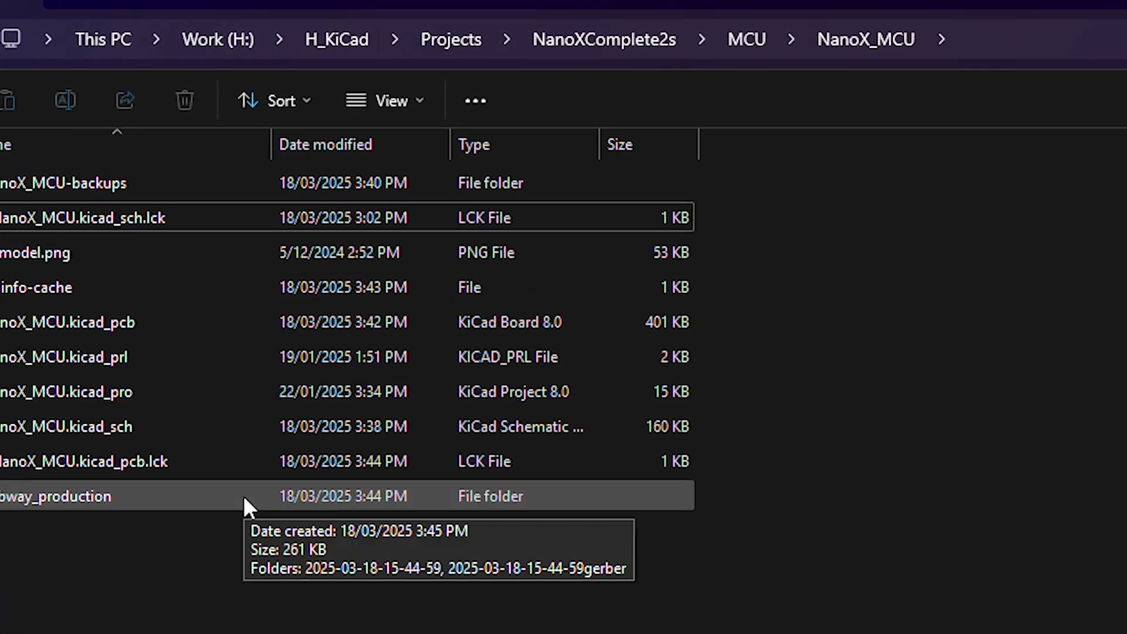
pyautogui.doubleClick(245, 496)
pyautogui.doubleClick(230, 185)
pyautogui.doubleClick(233, 191)
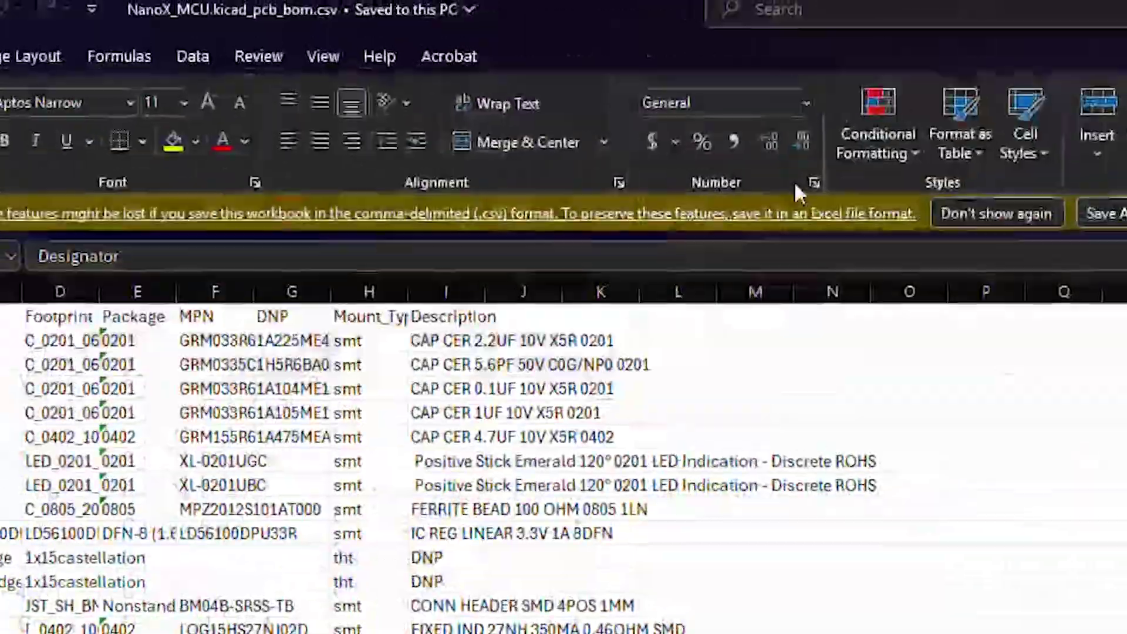
# - Save the BOM as an Excel workbook named NanoX_MCU.kicad_pcb_bom.xlsx in the same folder
pyautogui.click(1106, 215)
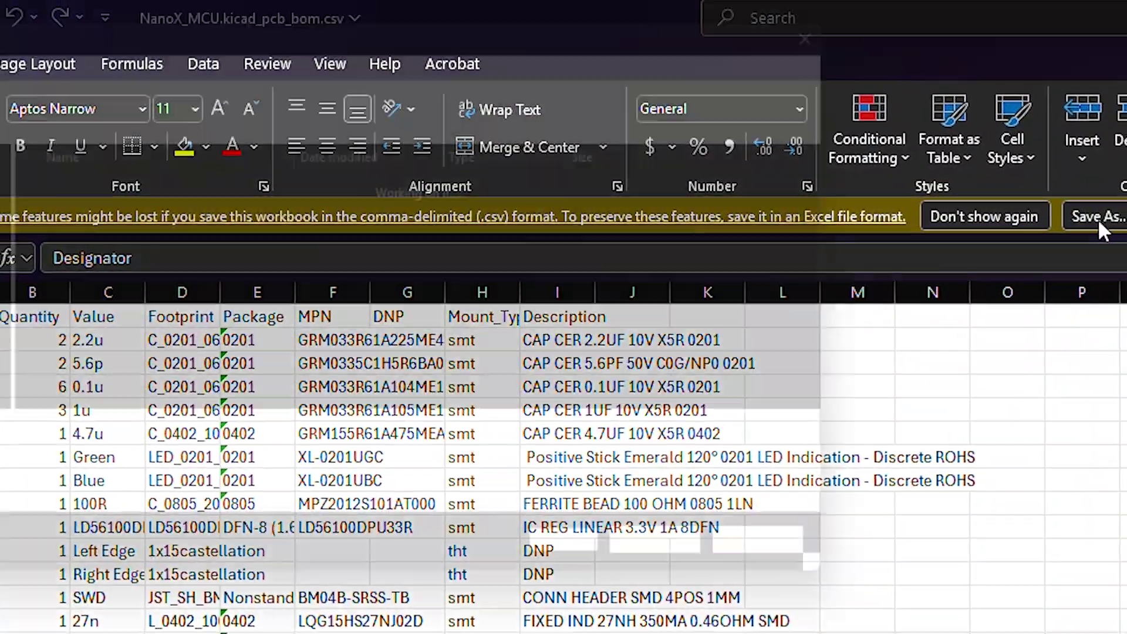
pyautogui.click(213, 348)
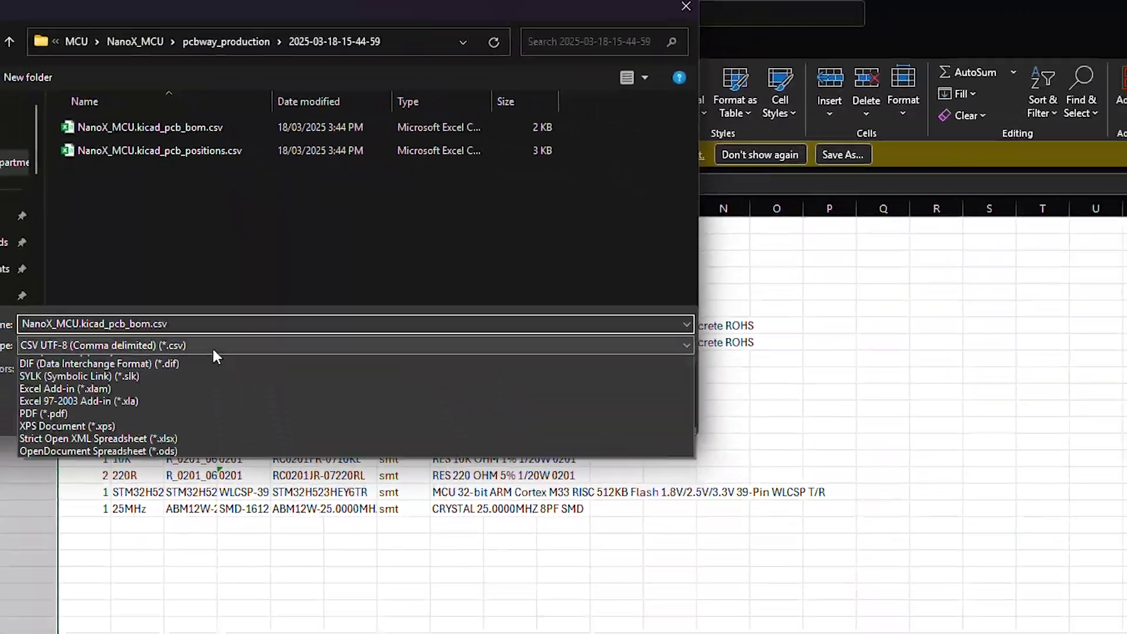
pyautogui.click(213, 362)
pyautogui.click(572, 440)
# - Autofit the BOM columns so that their full contents are readable
pyautogui.doubleClick(110, 182)
pyautogui.doubleClick(159, 182)
pyautogui.doubleClick(262, 182)
pyautogui.doubleClick(544, 182)
pyautogui.doubleClick(658, 182)
pyautogui.doubleClick(650, 135)
pyautogui.doubleClick(670, 135)
pyautogui.doubleClick(717, 135)
# - Delete the Left Edge and Right Edge castellation rows from the BOM
pyautogui.rightClick(1, 263)
pyautogui.click(55, 399)
pyautogui.rightClick(1, 263)
pyautogui.click(55, 400)
pyautogui.click(653, 274)
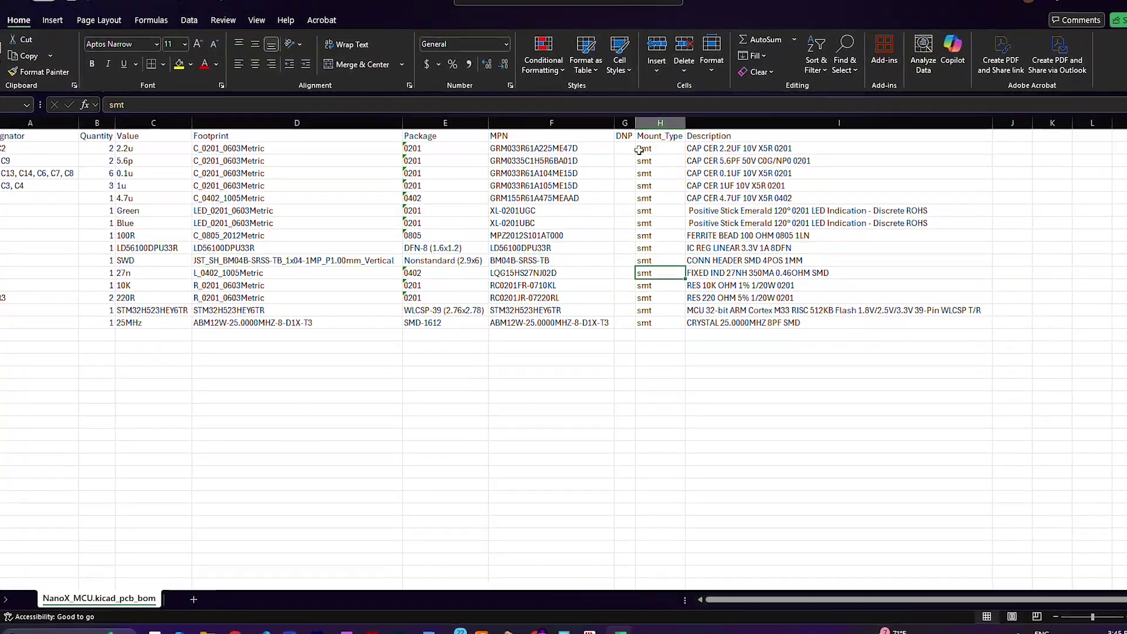
# - Delete the DNP and Footprint columns from the BOM
pyautogui.rightClick(626, 123)
pyautogui.click(663, 262)
pyautogui.click(282, 123)
pyautogui.rightClick(282, 123)
pyautogui.click(318, 261)
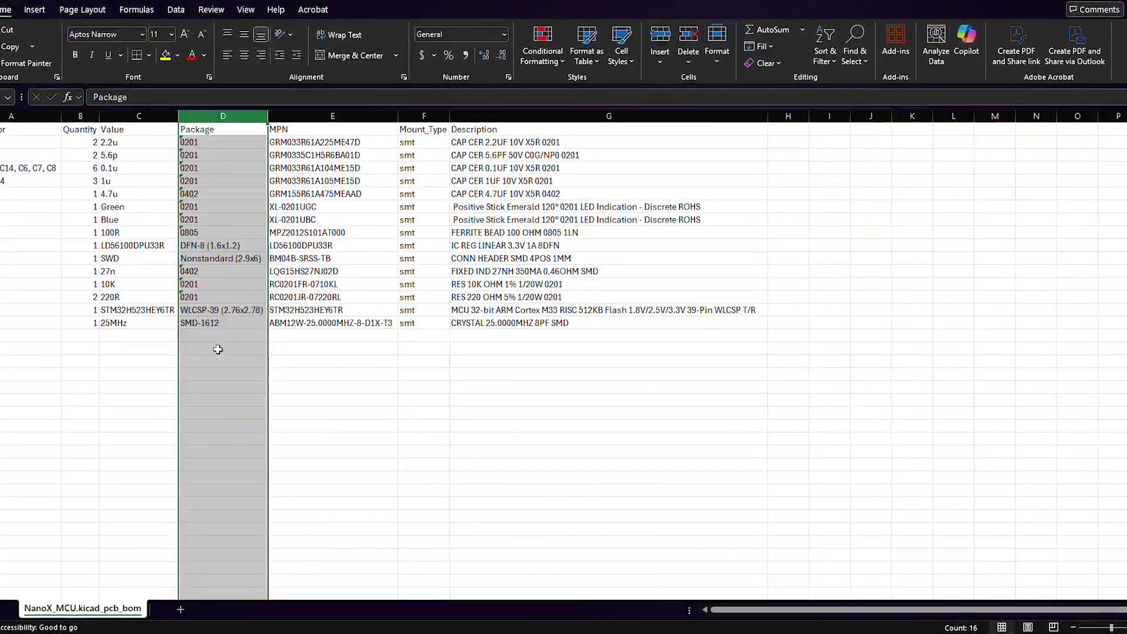
pyautogui.click(218, 349)
# - Delete the Value column from the BOM and close the workbook
pyautogui.click(139, 117)
pyautogui.rightClick(139, 116)
pyautogui.click(175, 255)
pyautogui.click(175, 376)
pyautogui.click(344, 367)
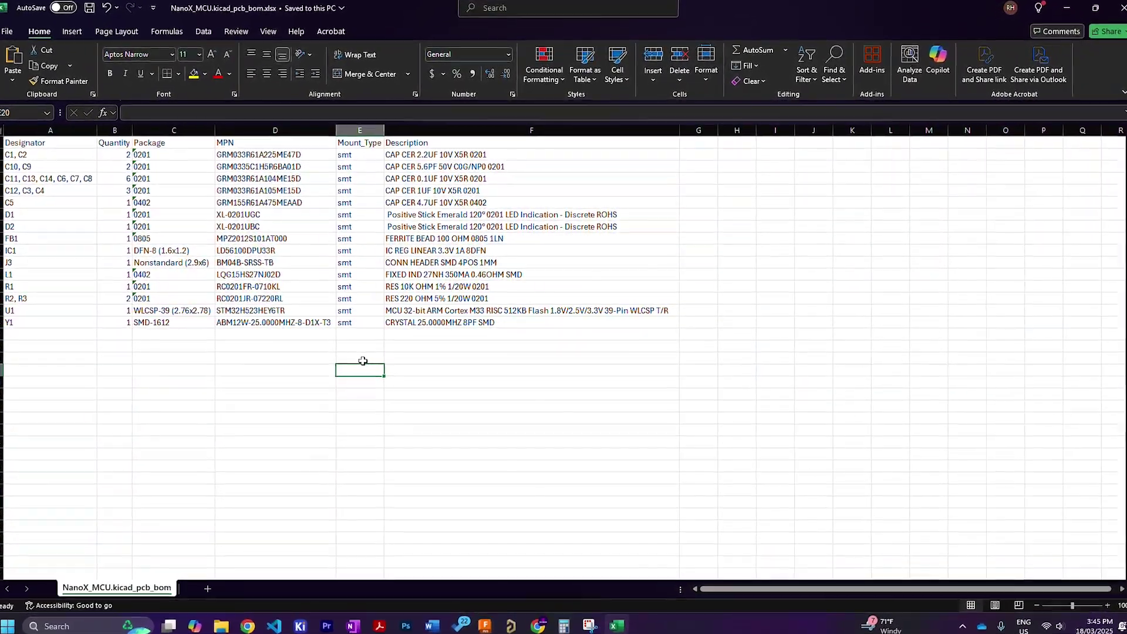
pyautogui.click(346, 394)
pyautogui.click(1124, 8)
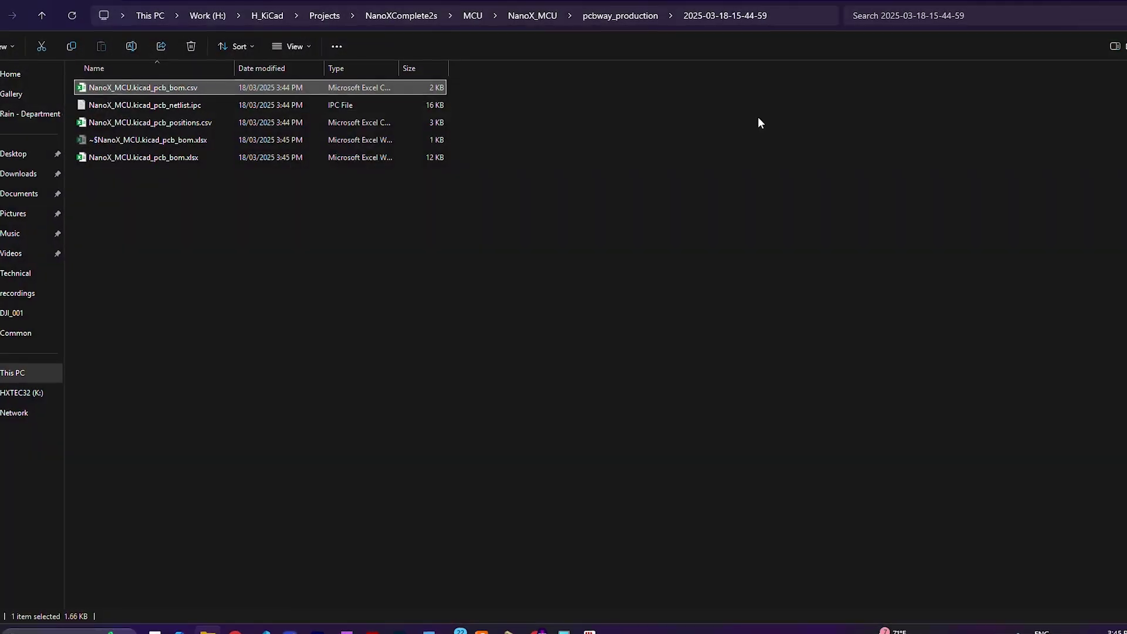
# - Open NanoX_MCU.kicad_pcb_positions.csv without converting its data and save it as an Excel workbook (*.xlsx)
pyautogui.doubleClick(203, 121)
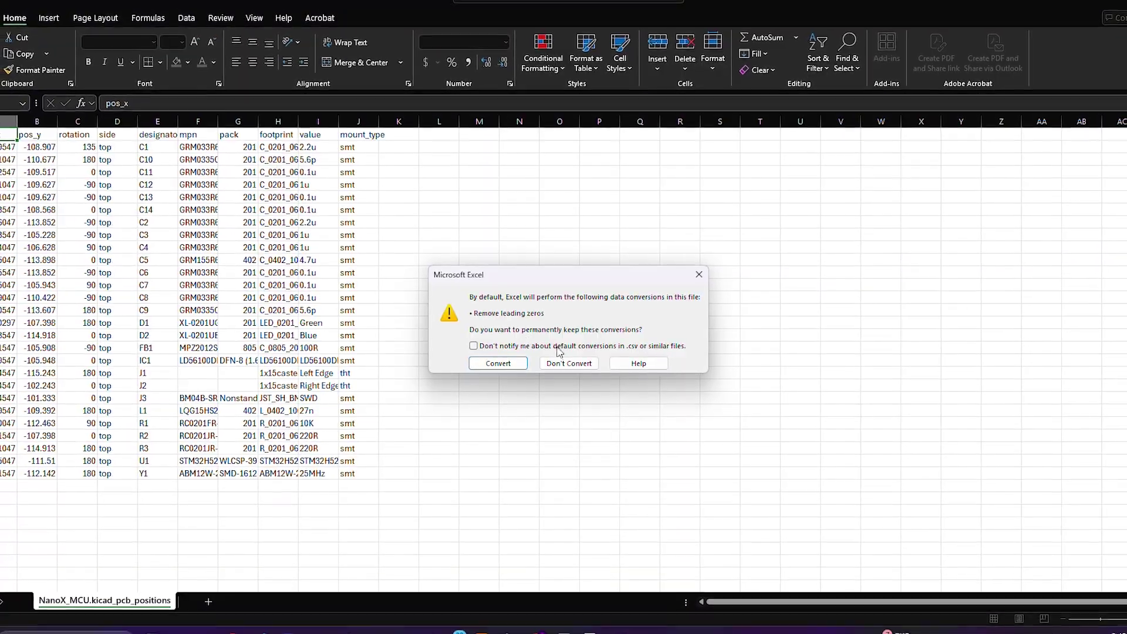
pyautogui.click(573, 365)
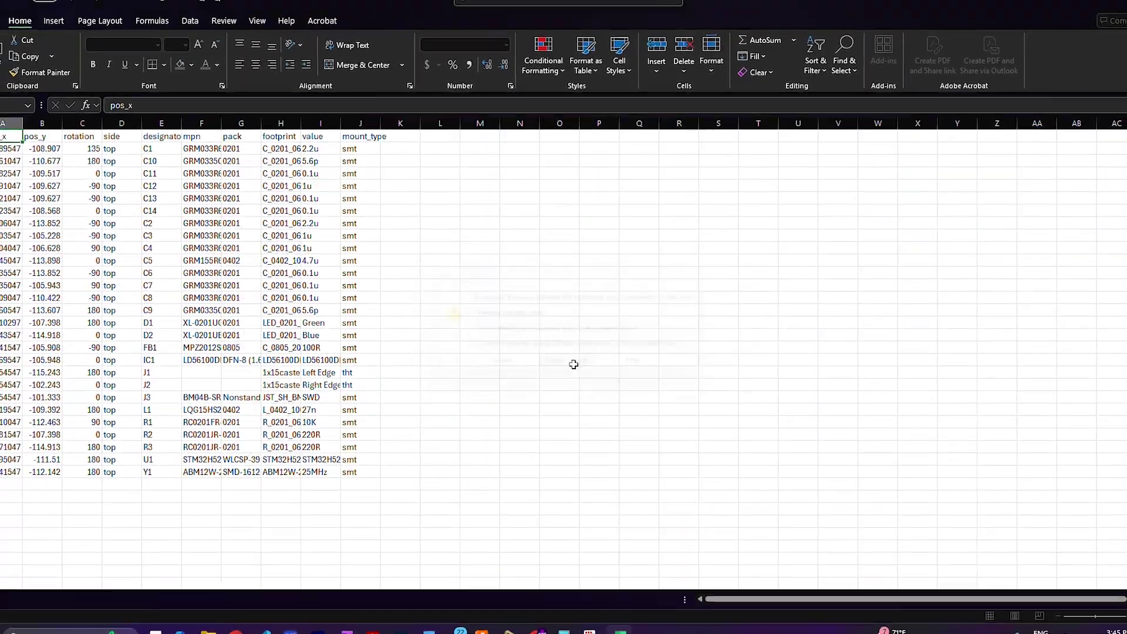
pyautogui.click(665, 103)
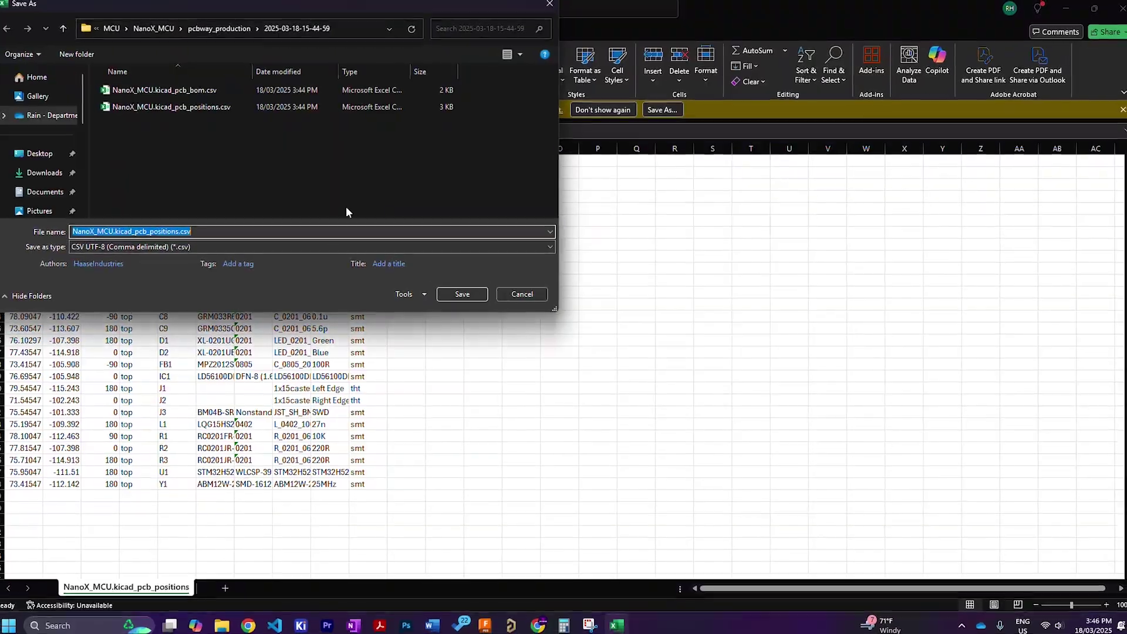
pyautogui.click(309, 248)
pyautogui.click(266, 263)
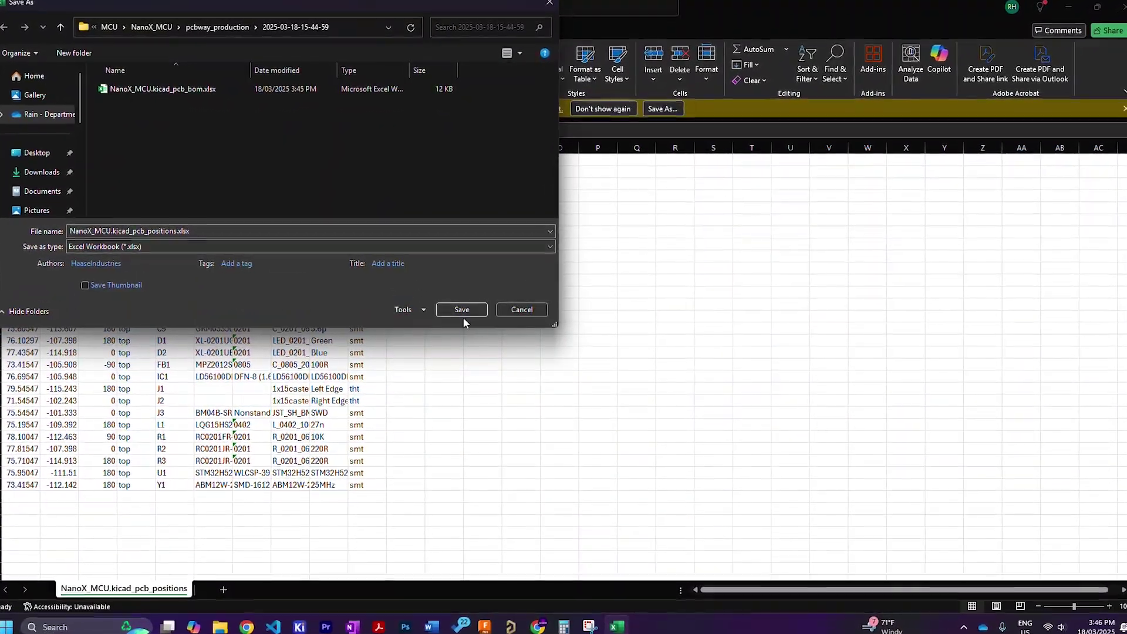
pyautogui.click(462, 313)
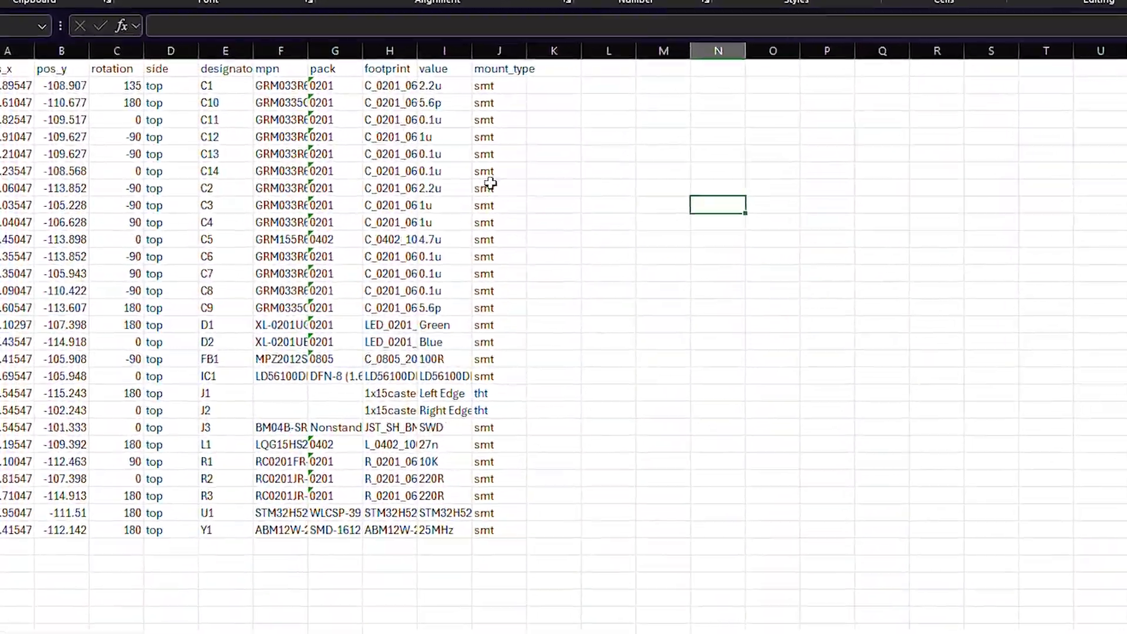
# - Step through the column headings of the component positions sheet
pyautogui.click(438, 188)
pyautogui.click(27, 68)
pyautogui.press('Right')
pyautogui.press('Right')
pyautogui.press('Right')
pyautogui.press('Right')
pyautogui.press('Right')
pyautogui.press('Right')
pyautogui.press('Right')
pyautogui.press('Right')
pyautogui.press('Right')
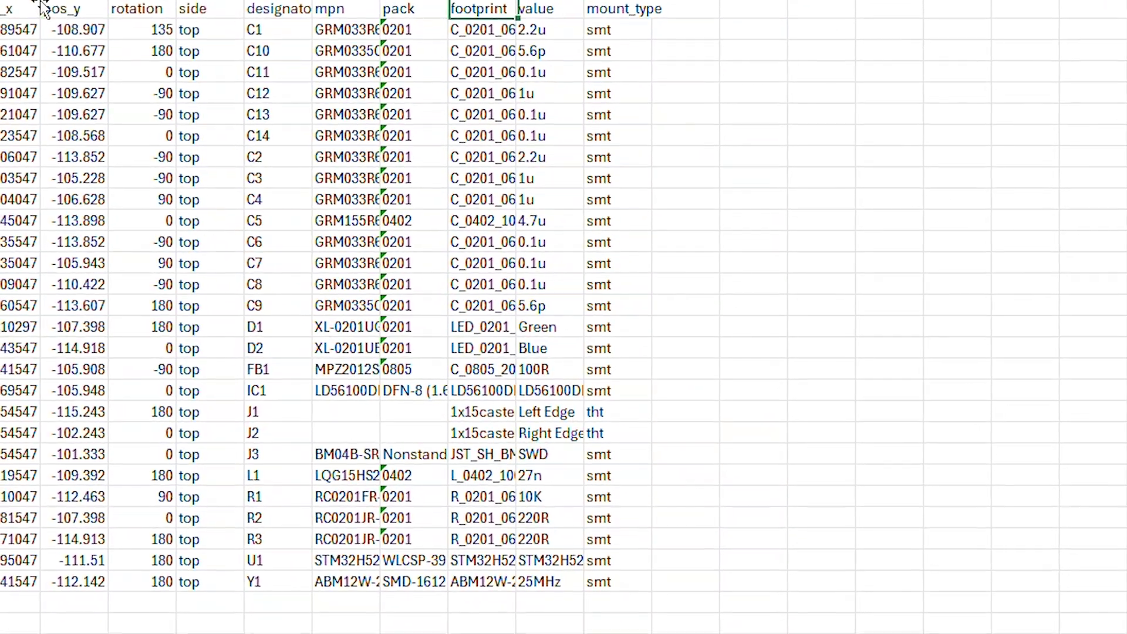
# - Autofit the columns of the positions sheet, from the coordinates through to the value column
pyautogui.doubleClick(122, 1)
pyautogui.hotkey('ctrl', 'Left')
pyautogui.doubleClick(283, 6)
pyautogui.click(282, 5)
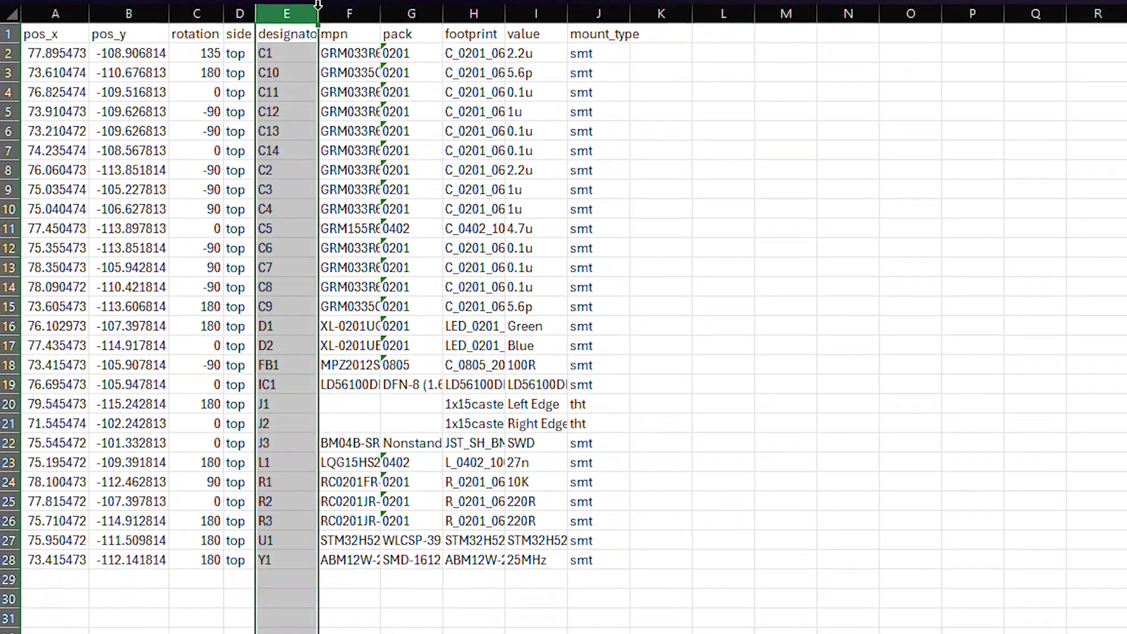
pyautogui.doubleClick(318, 7)
pyautogui.doubleClick(388, 8)
pyautogui.click(581, 9)
pyautogui.doubleClick(586, 9)
pyautogui.doubleClick(725, 8)
pyautogui.doubleClick(1061, 7)
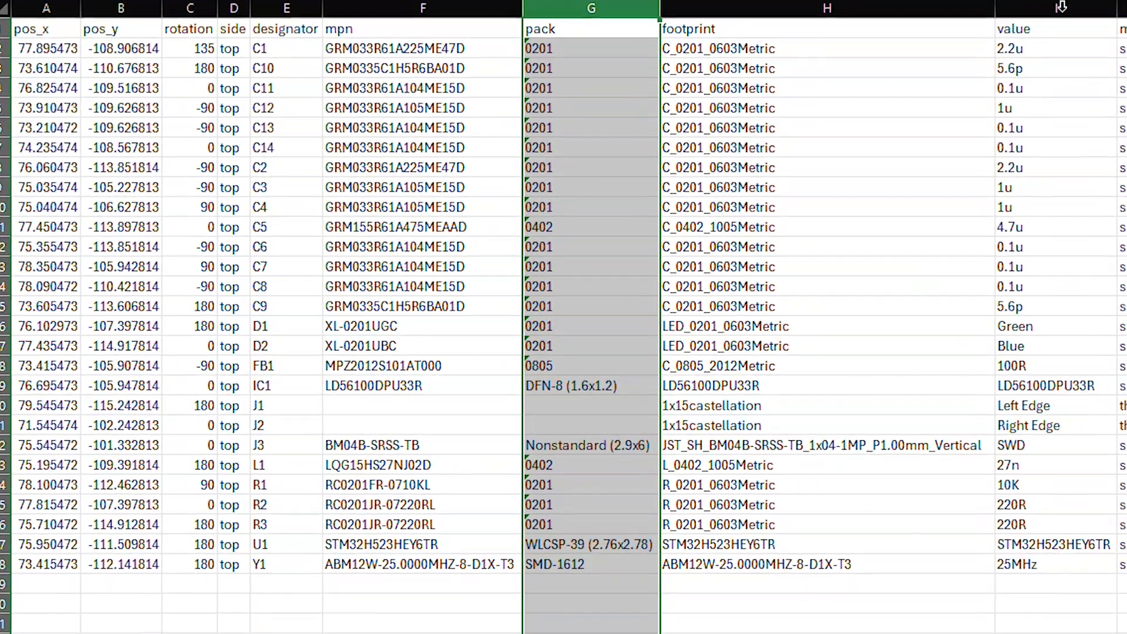
# - Delete the value and footprint columns from the positions sheet
pyautogui.rightClick(1057, 7)
pyautogui.click(1048, 232)
pyautogui.rightClick(734, 5)
pyautogui.click(807, 235)
pyautogui.click(593, 35)
pyautogui.click(216, 56)
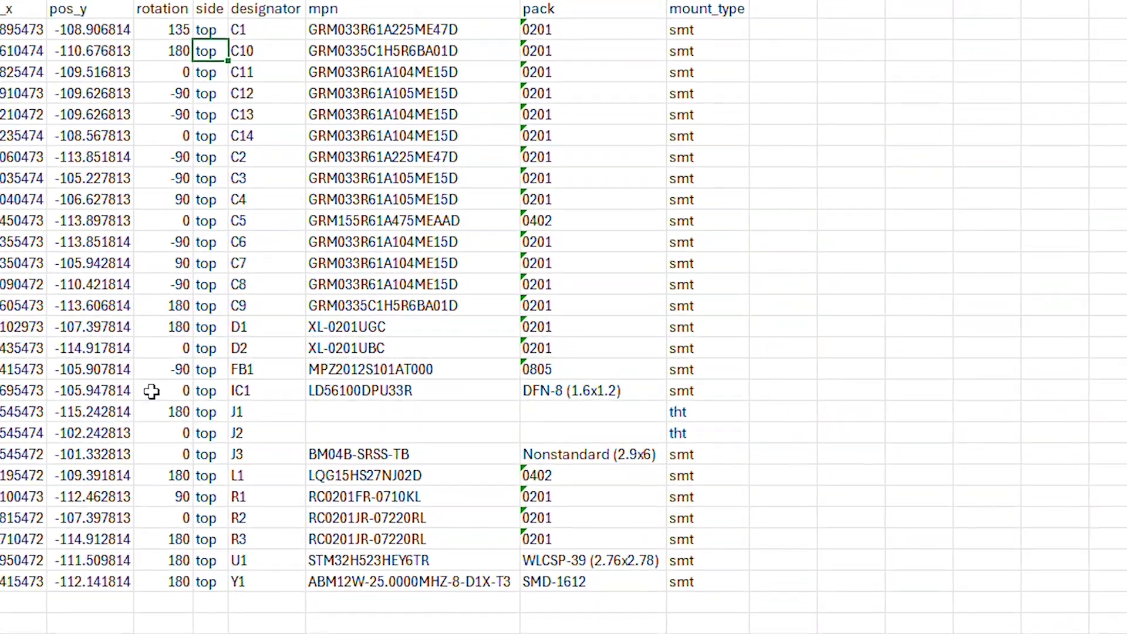
# - Delete the rows of the through-hole parts J1 and J2 from the positions sheet
pyautogui.rightClick(1, 410)
pyautogui.click(28, 633)
pyautogui.rightClick(1, 410)
pyautogui.click(28, 633)
pyautogui.click(849, 347)
pyautogui.click(758, 244)
pyautogui.click(558, 267)
pyautogui.click(892, 267)
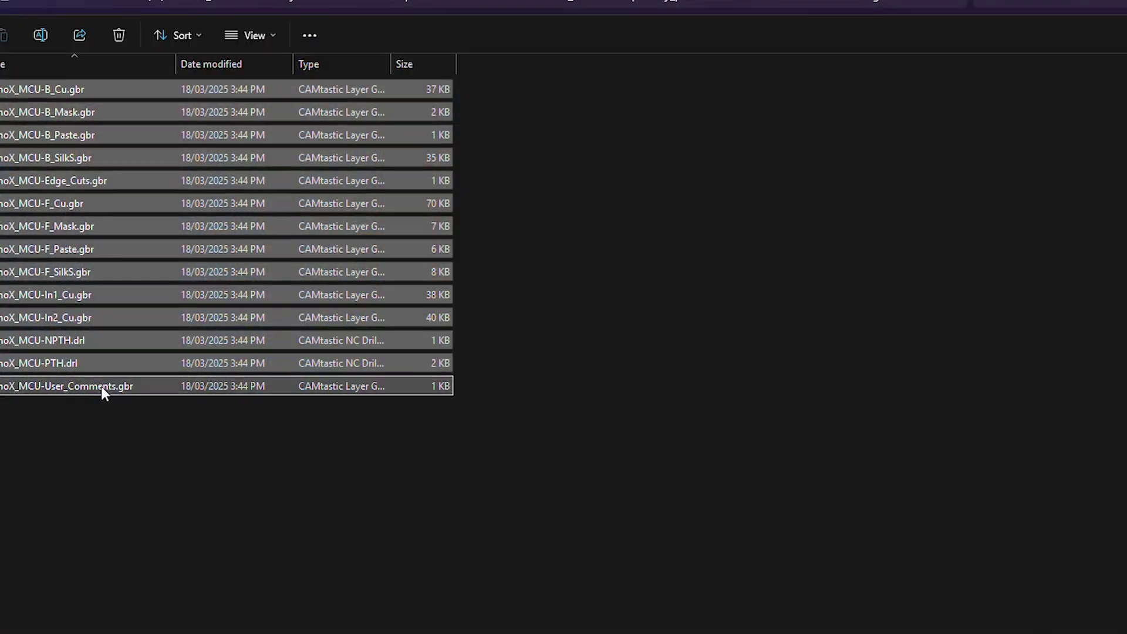
# - Compress the selected Gerber and drill files into a ZIP archive named NanoXGerber
pyautogui.rightClick(101, 386)
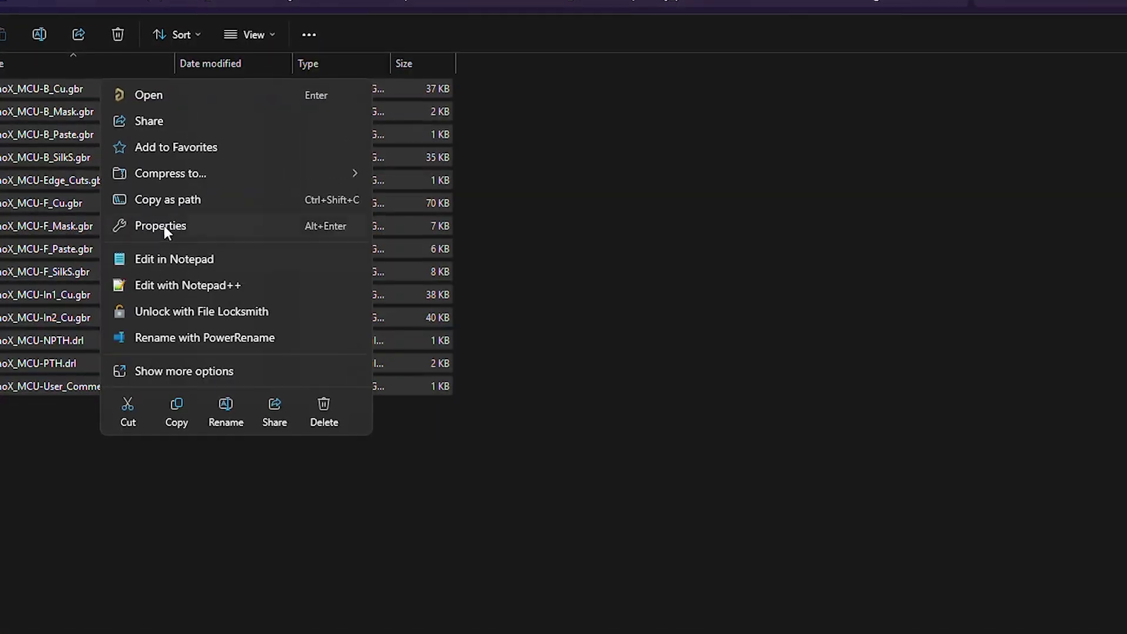
pyautogui.moveTo(323, 150)
pyautogui.click(412, 154)
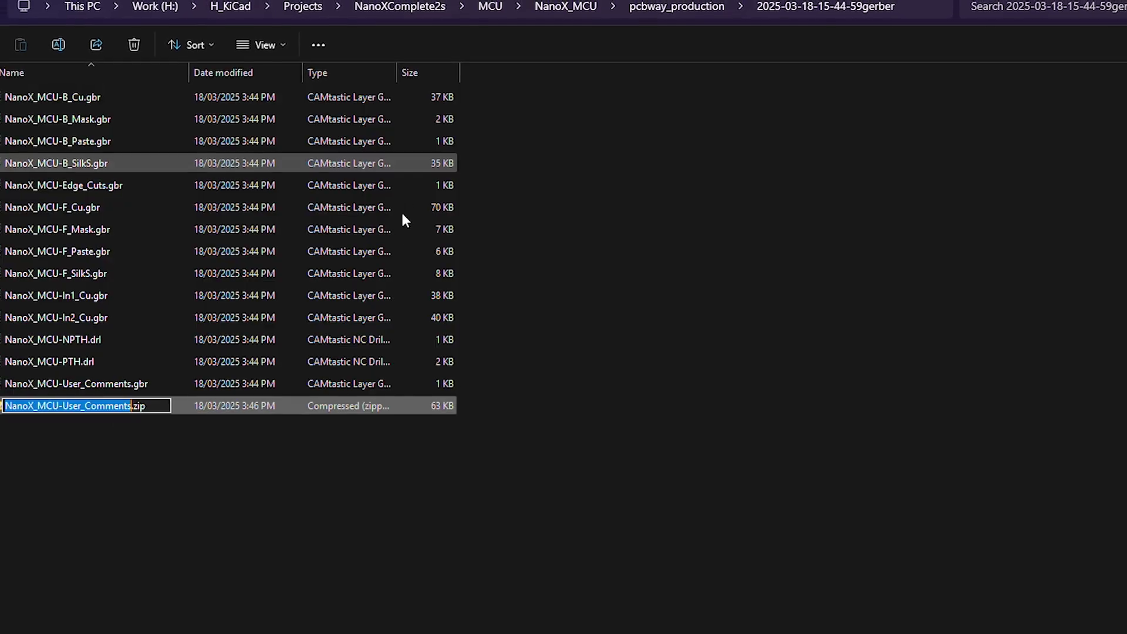
pyautogui.write('NanoXGerber')
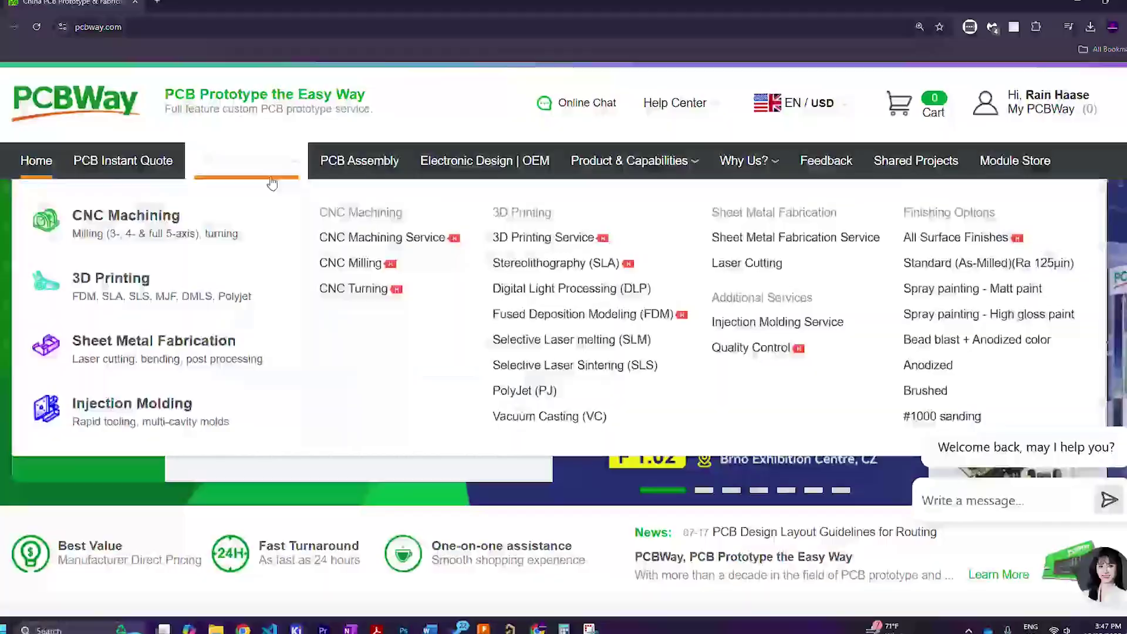
# - On the PCBWay website, open the online quote form for a quick-order PCB
pyautogui.click(138, 161)
pyautogui.scroll(-2, 629, 285)
pyautogui.click(630, 283)
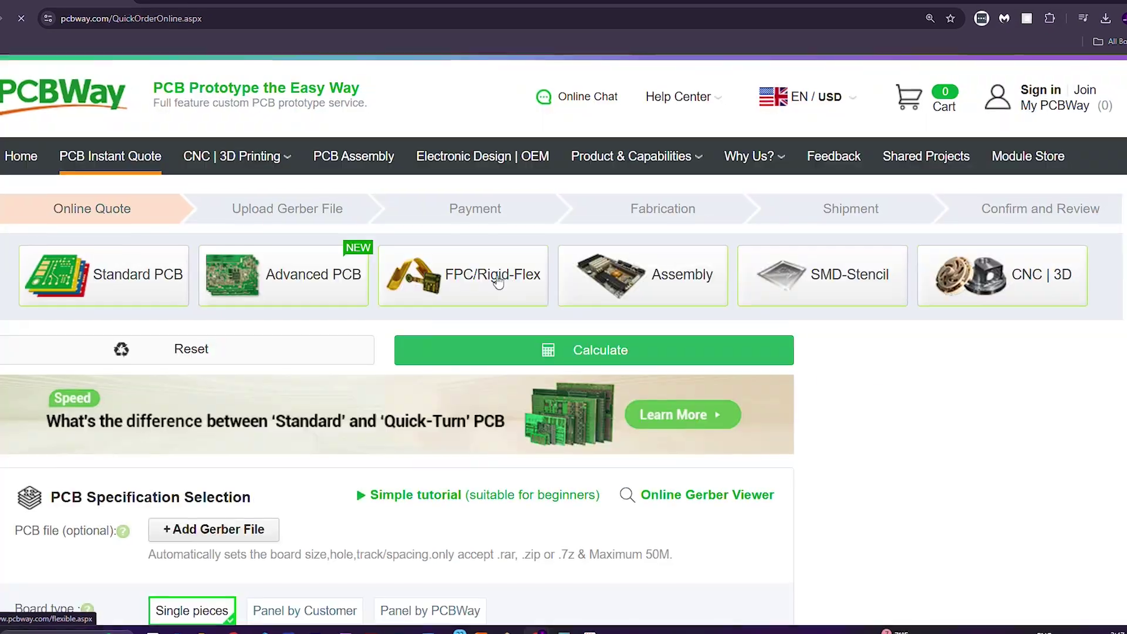
# - Upload NanoXGerber.zip as the board's Gerber file and submit the layer order, with F.Cu as L1 and In1.Cu as L2
pyautogui.scroll(-5, 234, 284)
pyautogui.click(210, 216)
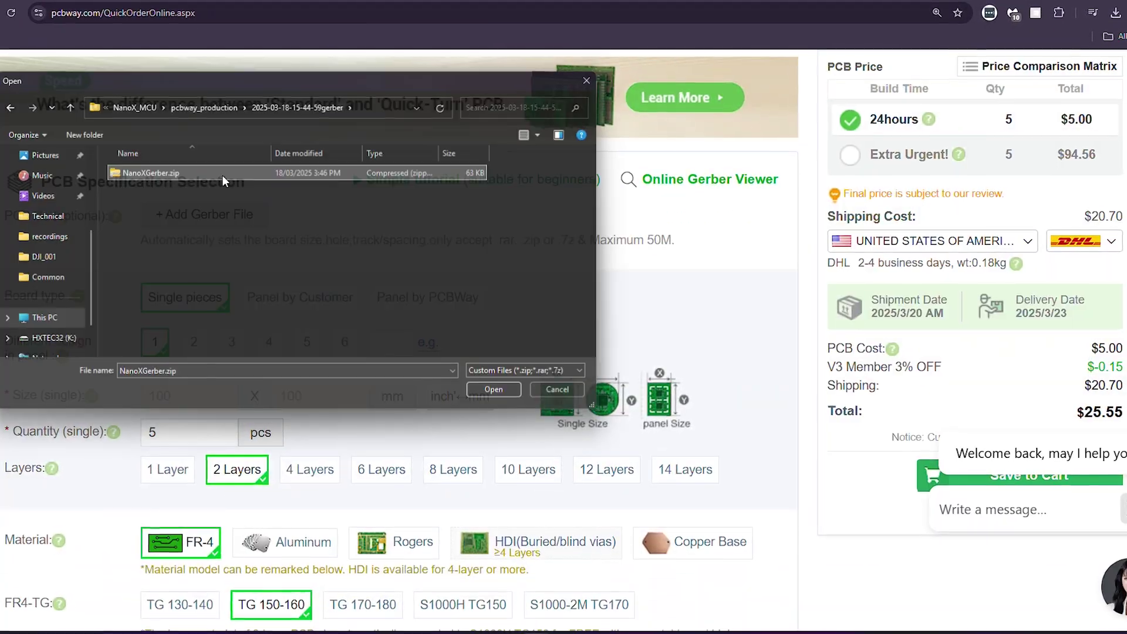
pyautogui.doubleClick(222, 175)
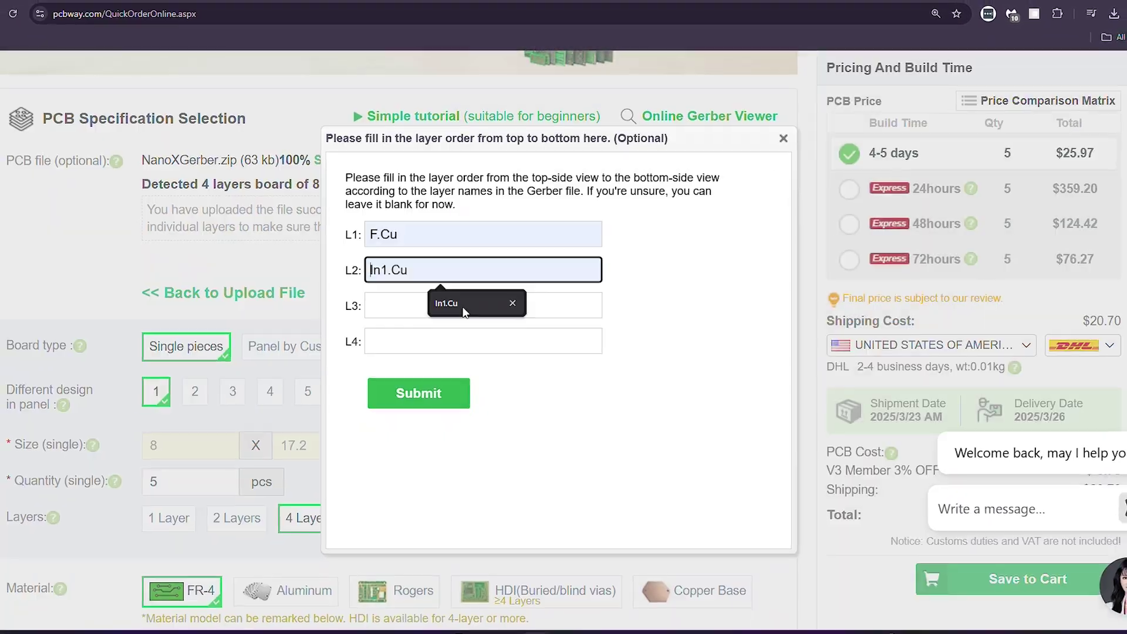
pyautogui.click(418, 393)
# - Add the assembly service to the PCB order and set the assembly quantity to 5 pcs
pyautogui.scroll(-8, 562, 299)
pyautogui.scroll(-15, 562, 300)
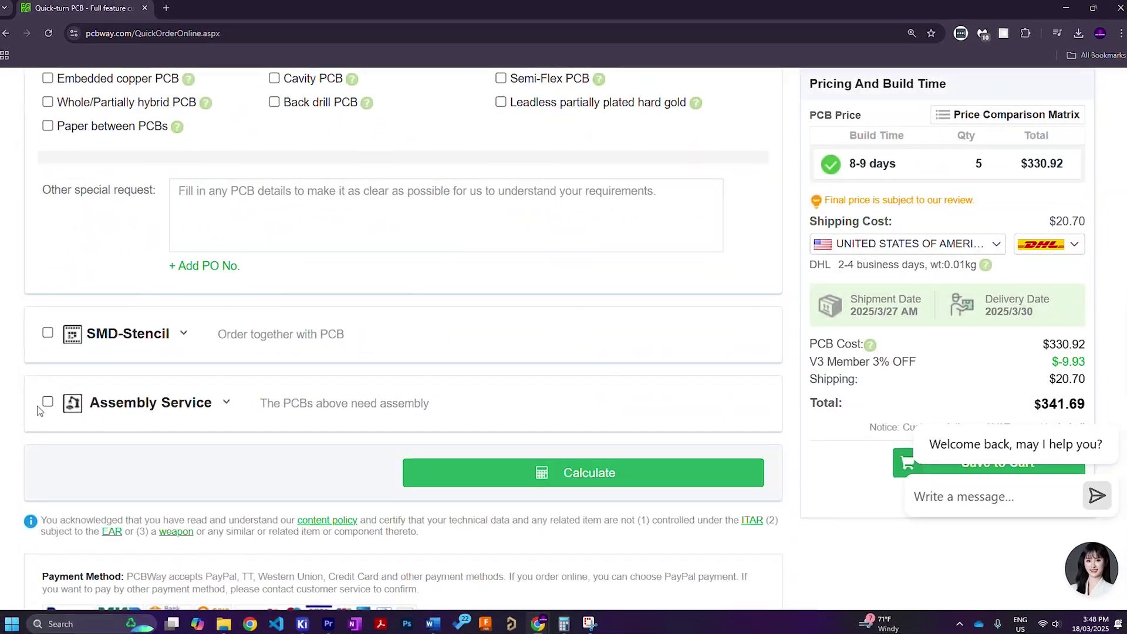
pyautogui.click(47, 402)
pyautogui.click(233, 279)
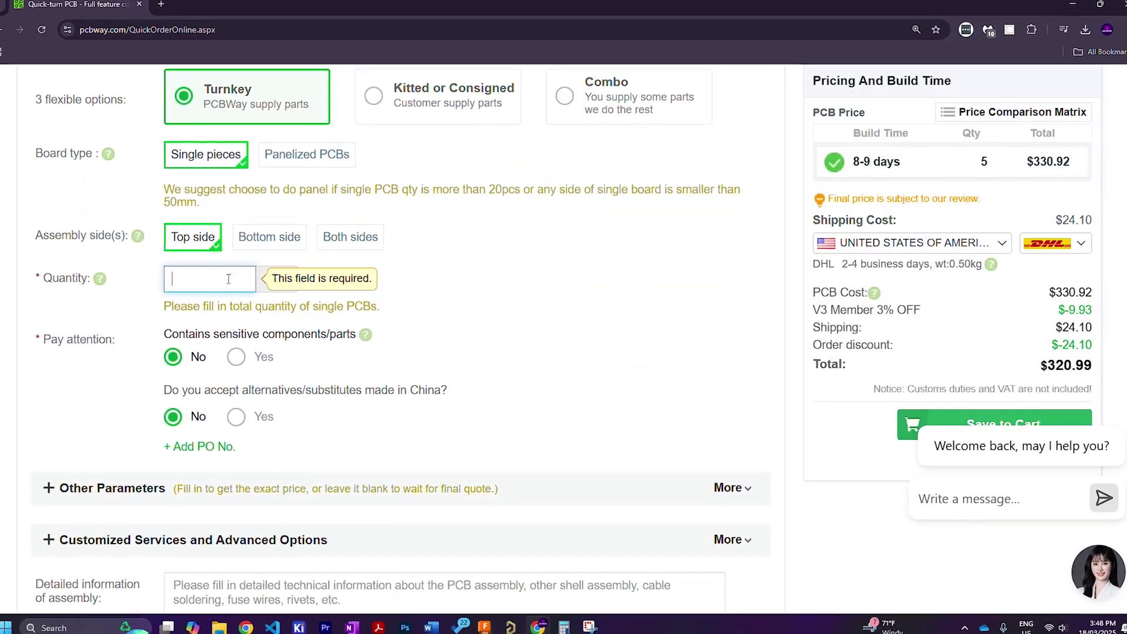
pyautogui.write('5')
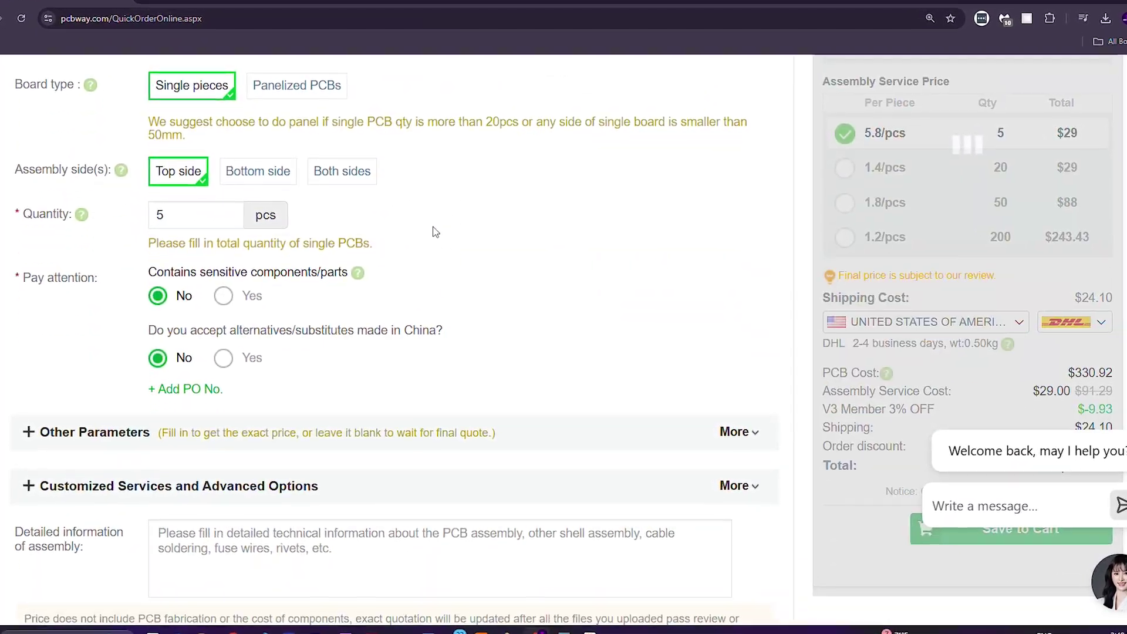
# - Review the assembly options and calculate the combined PCB and assembly price
pyautogui.scroll(-2, 429, 223)
pyautogui.scroll(4, 546, 241)
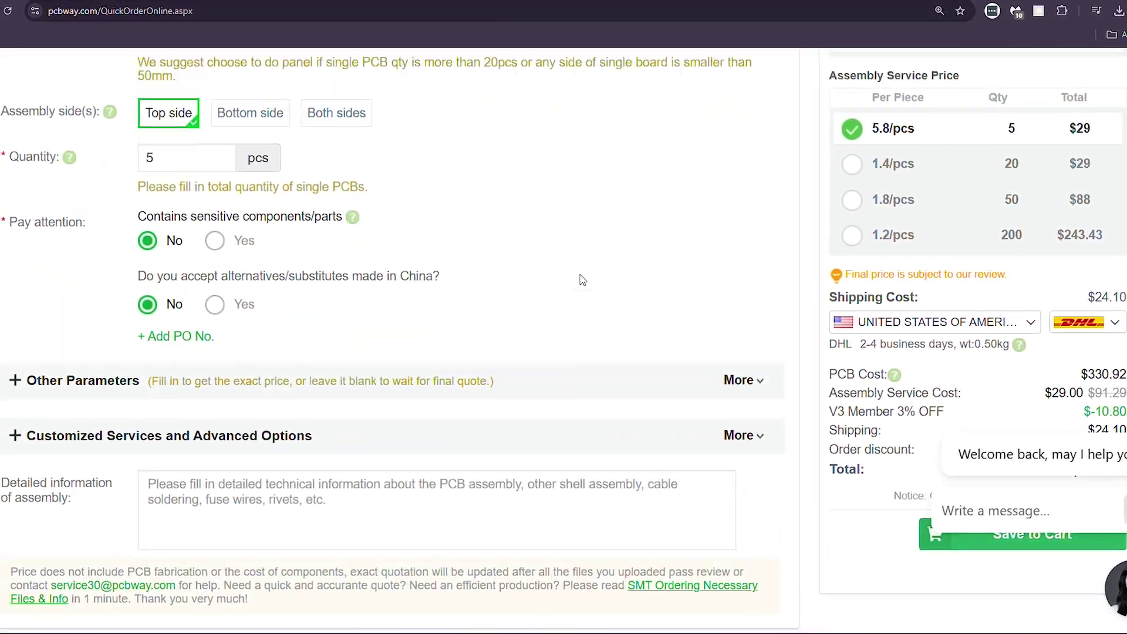
pyautogui.scroll(-5, 586, 280)
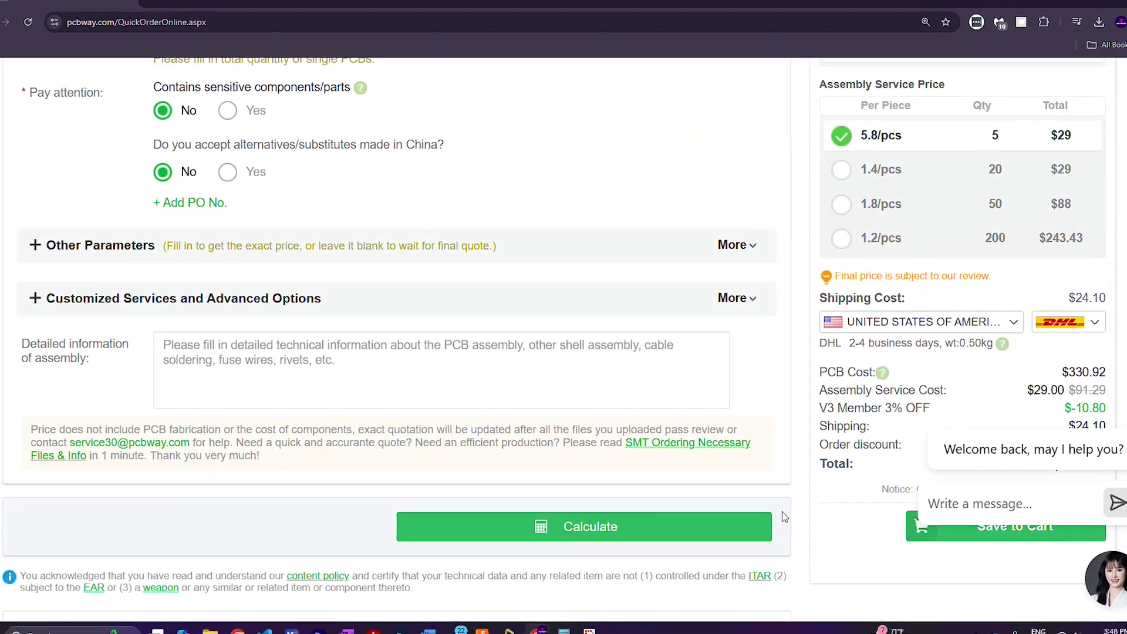
pyautogui.click(666, 528)
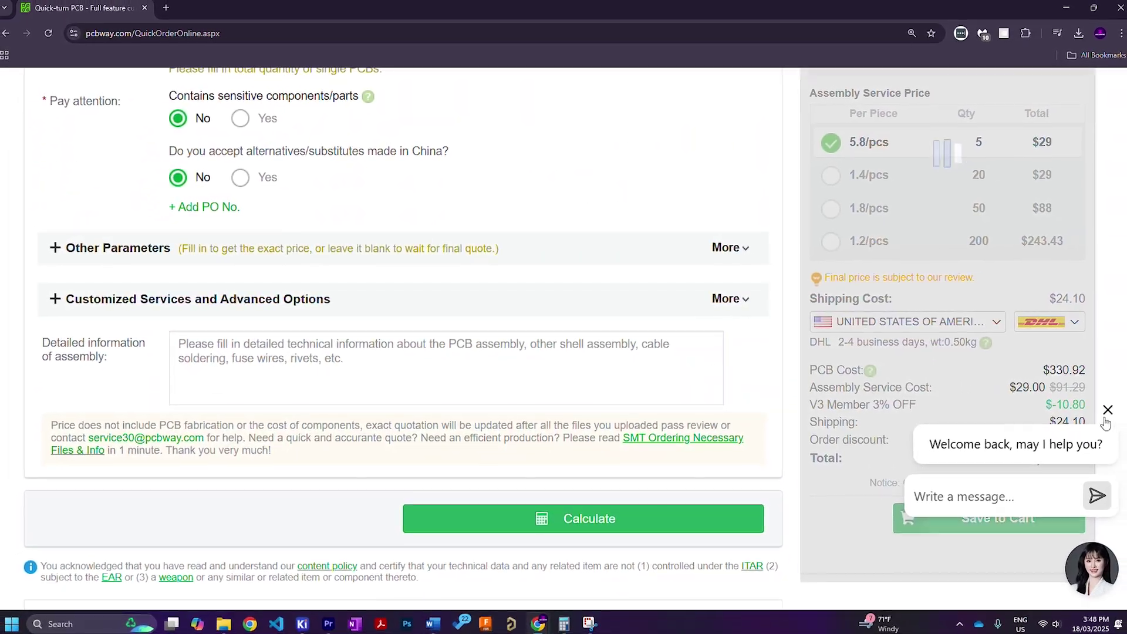
# - Dismiss the chat greeting and save the PCB and assembly order to the cart, agreeing to the special notes
pyautogui.click(1108, 410)
pyautogui.scroll(3, 975, 452)
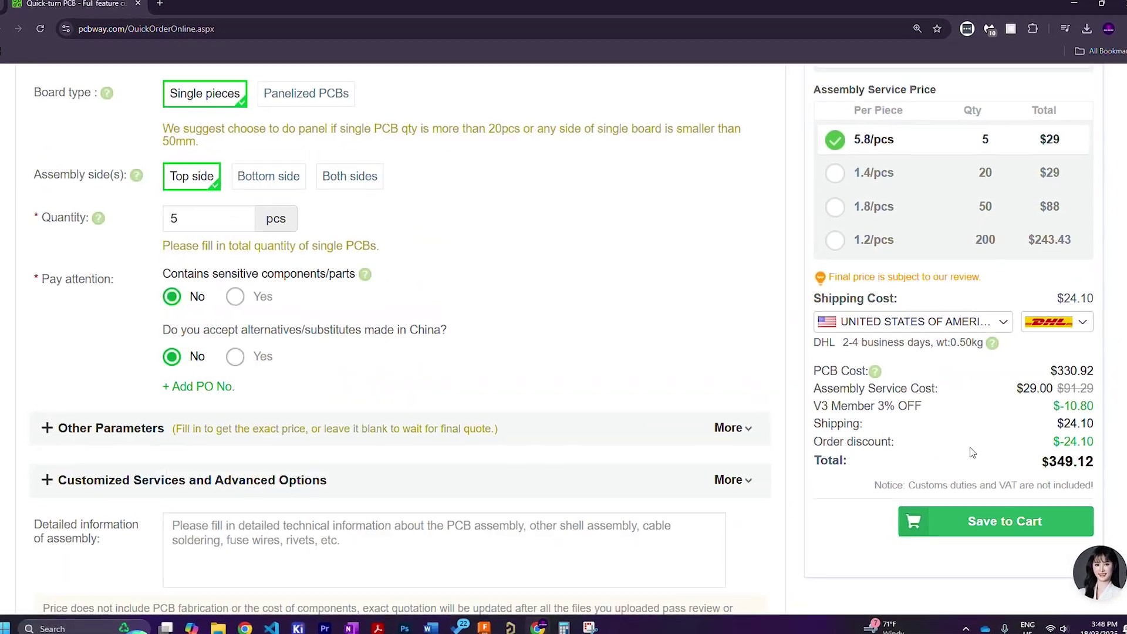
pyautogui.click(984, 528)
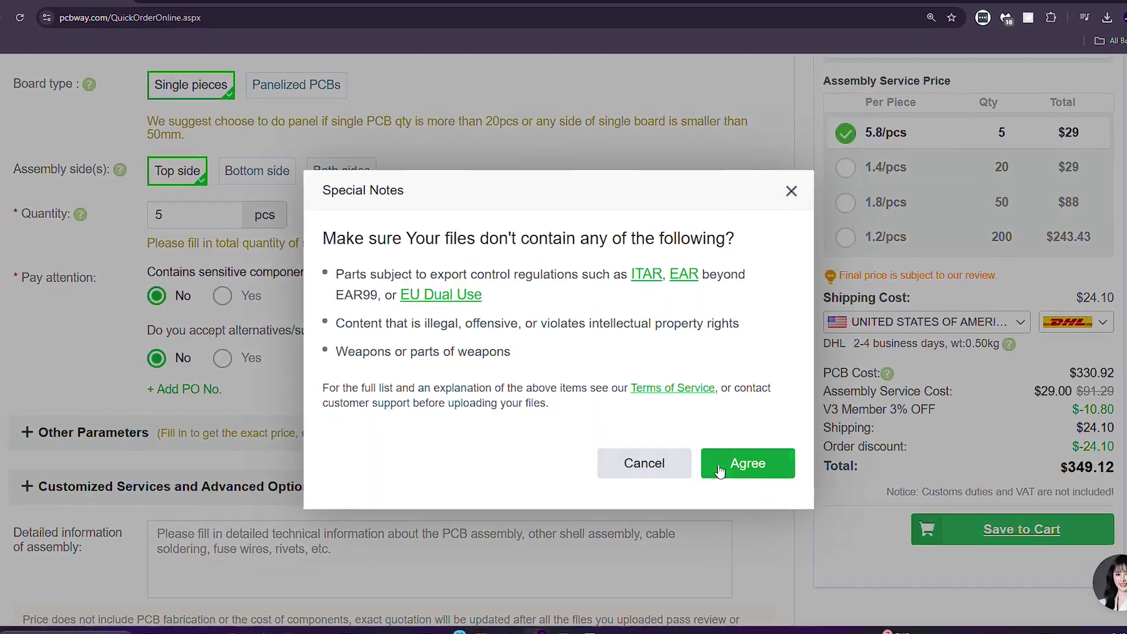
pyautogui.click(741, 461)
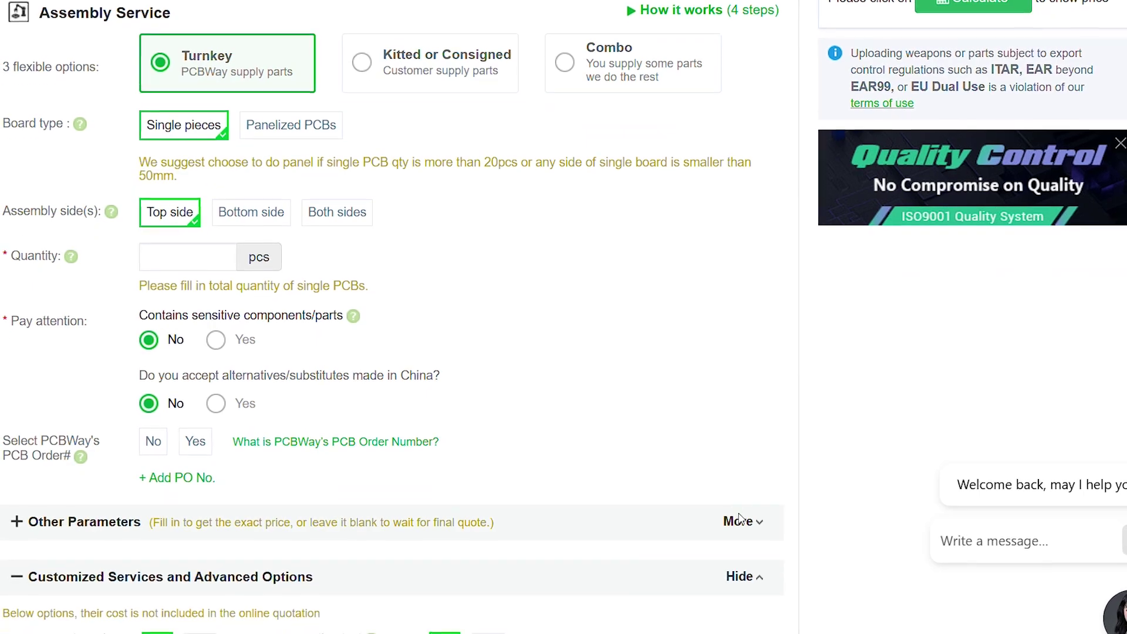
# - Upload NanoX_MCU.kicad_pcb_bom.xlsx as the parts list and NanoX_MCU.kicad_pcb_positions.xlsx as the centroid file, and submit the assembly order
pyautogui.scroll(-5, 773, 390)
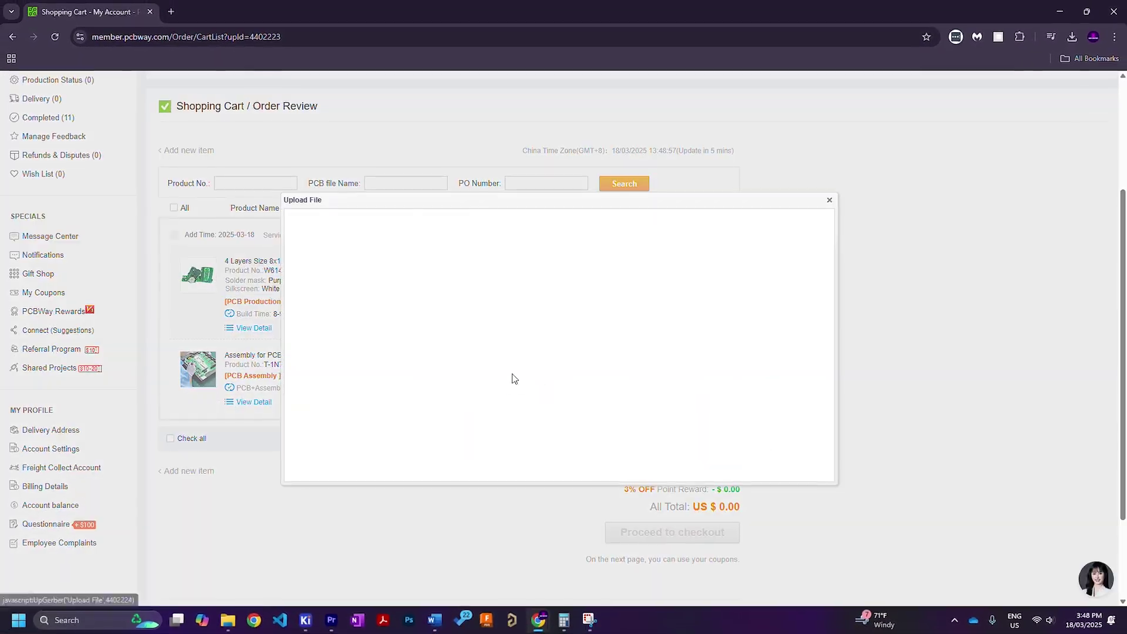
pyautogui.click(421, 290)
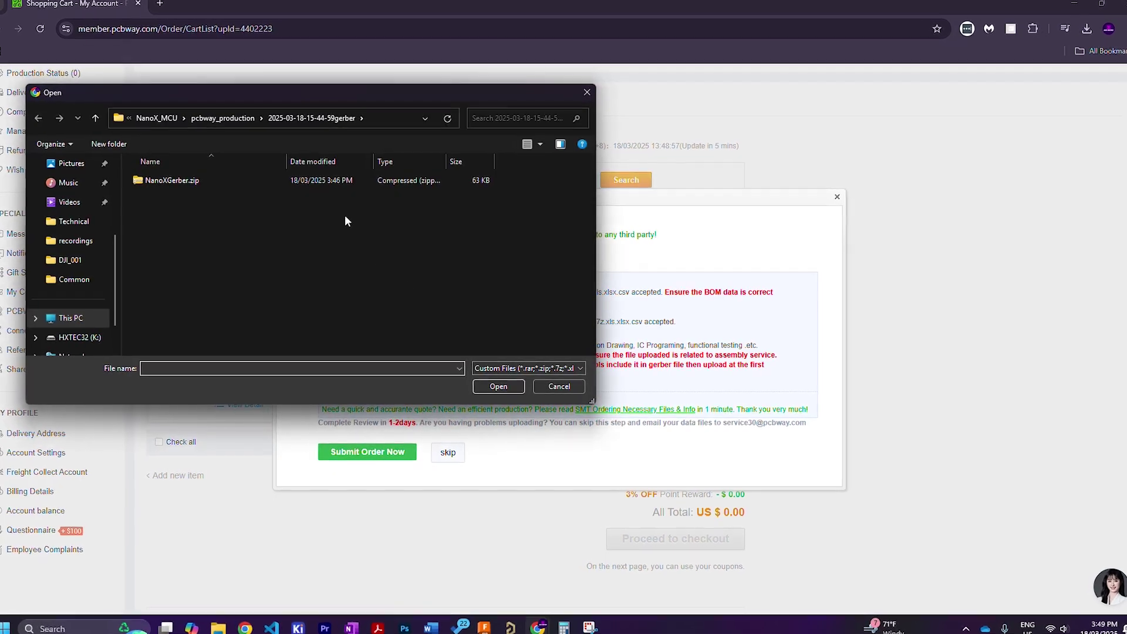
pyautogui.click(236, 118)
pyautogui.doubleClick(249, 177)
pyautogui.click(255, 227)
pyautogui.doubleClick(255, 227)
pyautogui.scroll(-1, 376, 411)
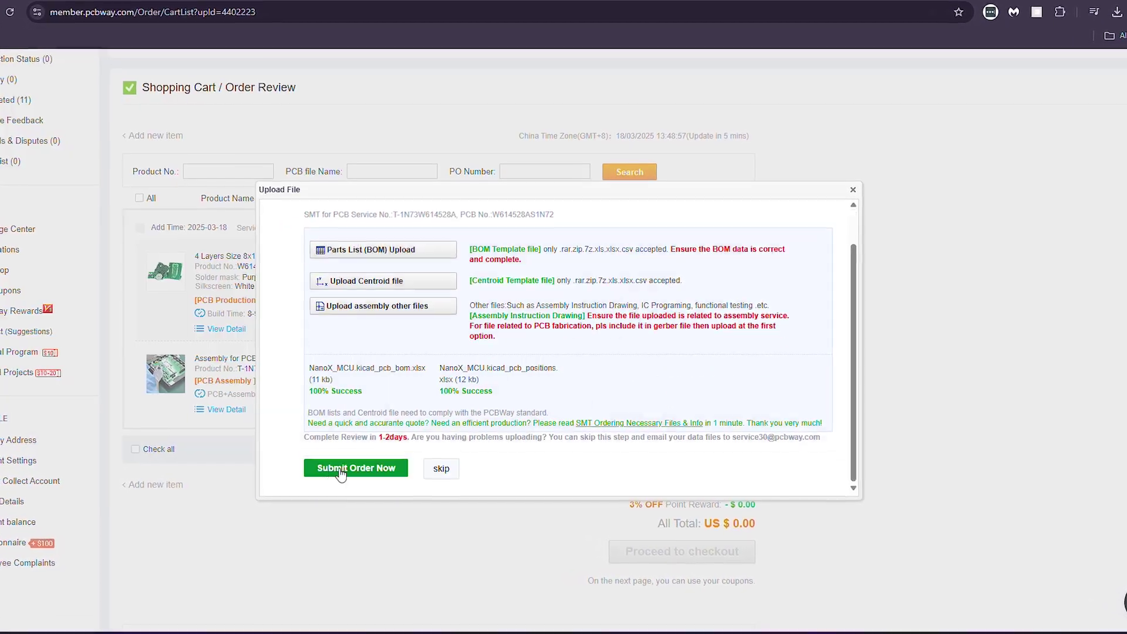
pyautogui.click(342, 471)
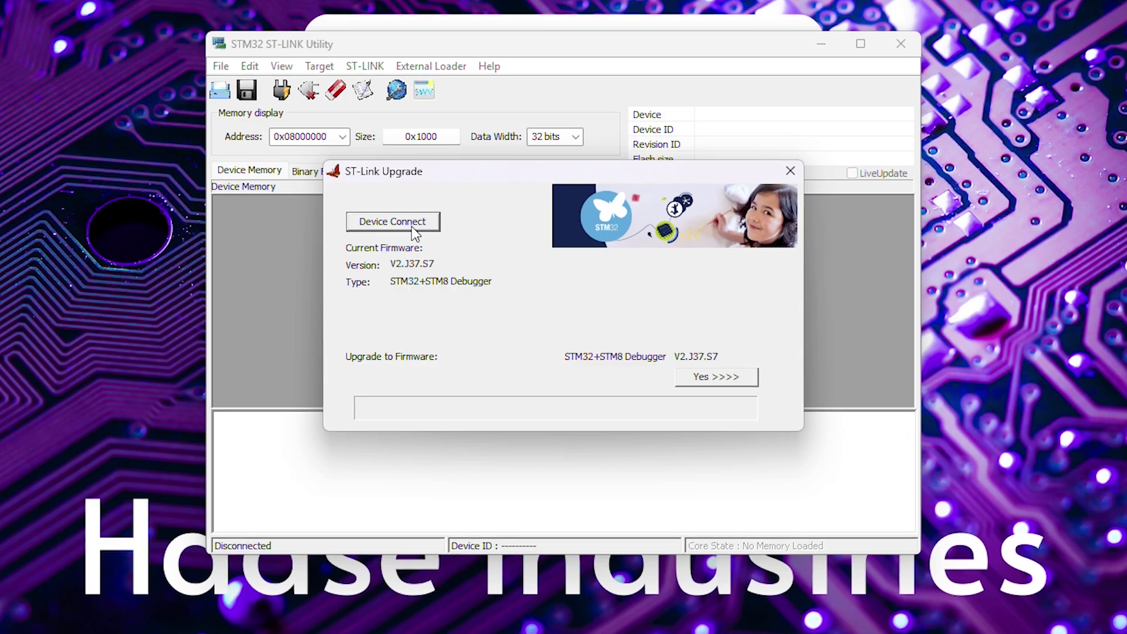
# - In STM32 ST-LINK Utility, connect the ST-Link programmer, upgrade its firmware to V2.J37.S7 and close the upgrade dialog
pyautogui.click(411, 223)
pyautogui.click(709, 375)
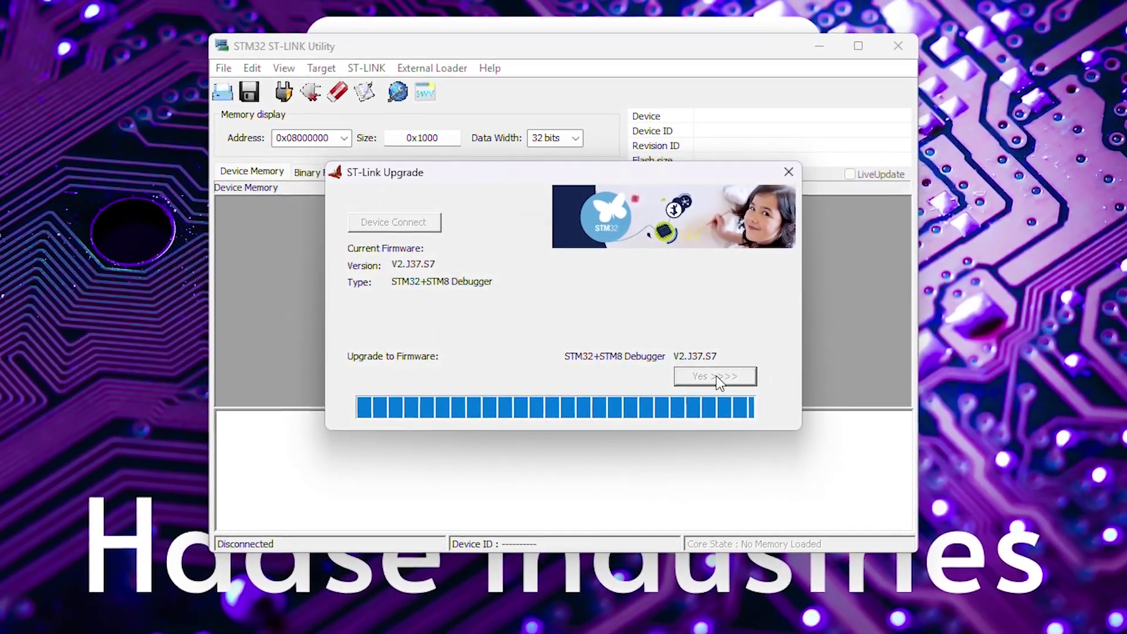
pyautogui.click(608, 337)
pyautogui.click(782, 175)
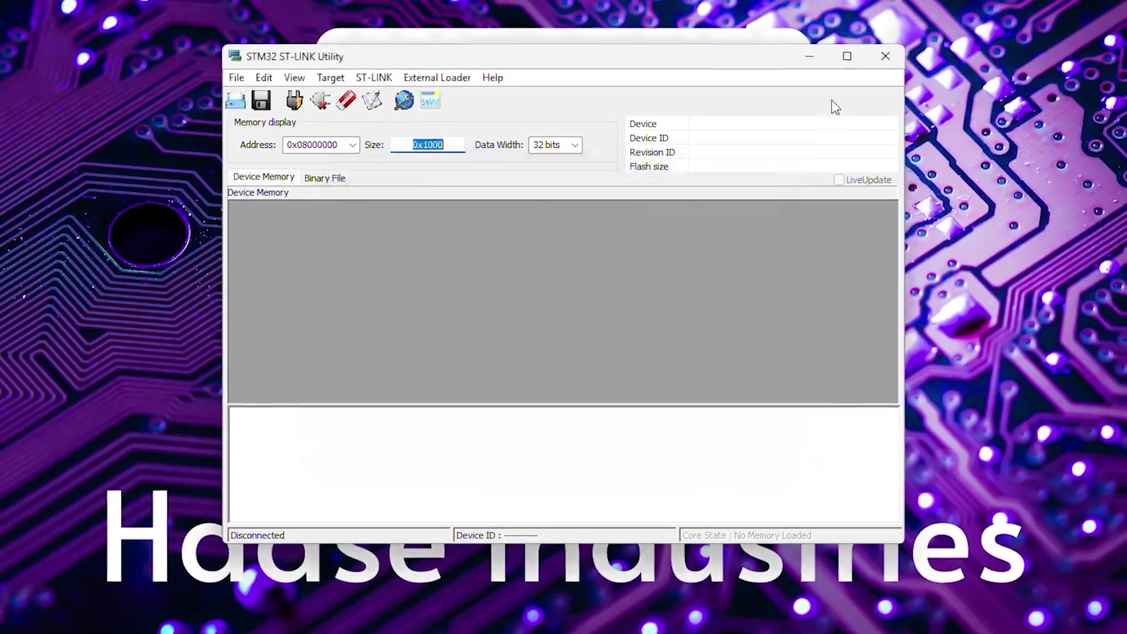